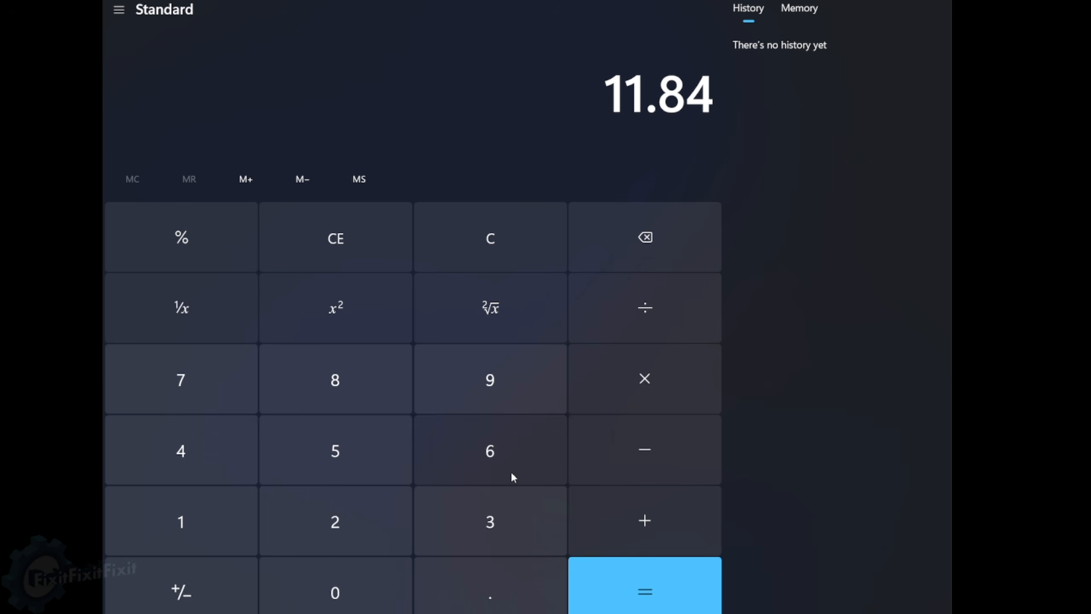
# - Subtract 20% from 11.84 in the calculator and highlight the resulting value
pyautogui.click(661, 458)
pyautogui.click(341, 523)
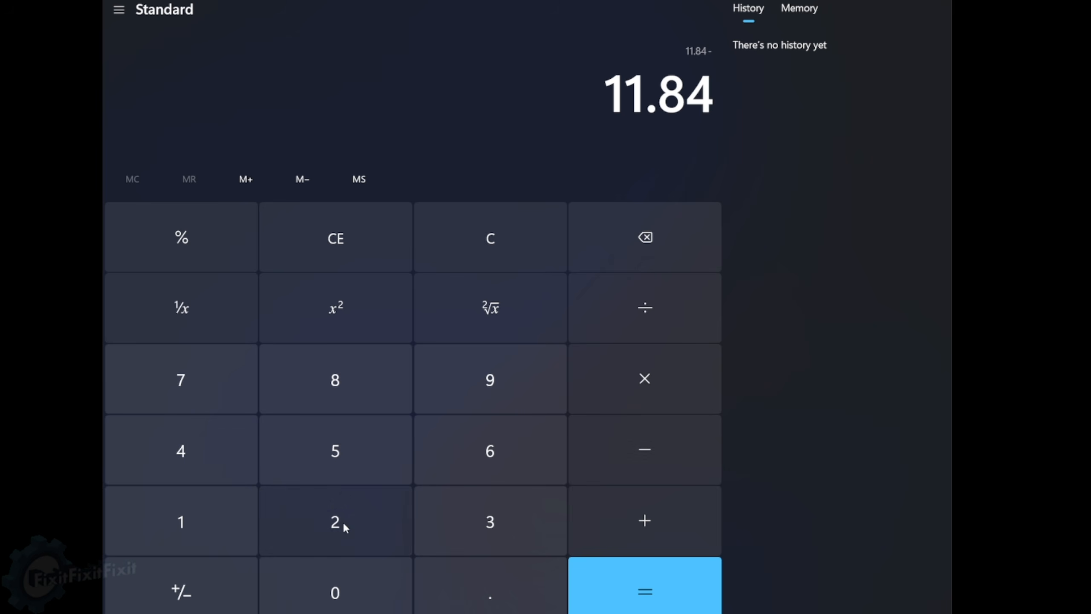
pyautogui.click(334, 584)
pyautogui.click(179, 242)
pyautogui.click(644, 591)
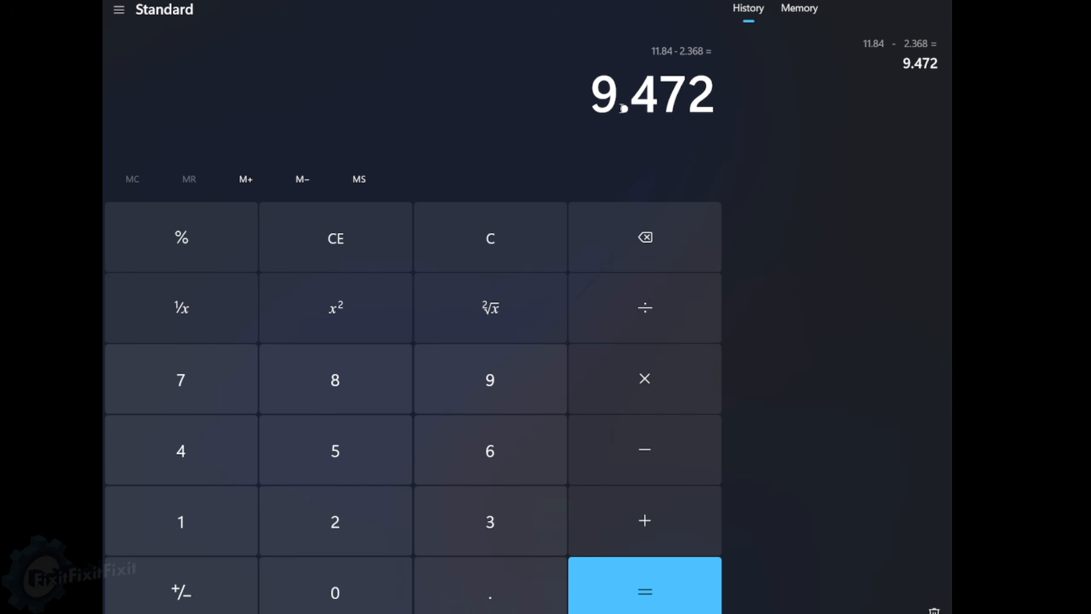
pyautogui.moveTo(623, 108); pyautogui.dragTo(716, 107)
pyautogui.click(598, 101)
pyautogui.moveTo(617, 101); pyautogui.dragTo(600, 102)
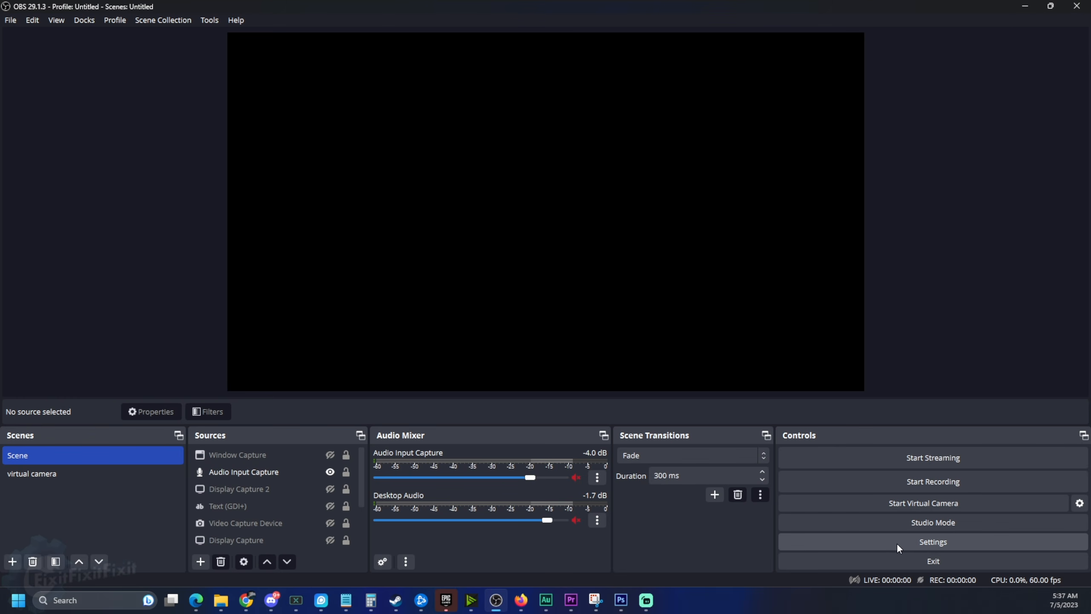
# - Switch to OBS, open its video settings and set the output (scaled) resolution to 1920x1080
pyautogui.click(897, 543)
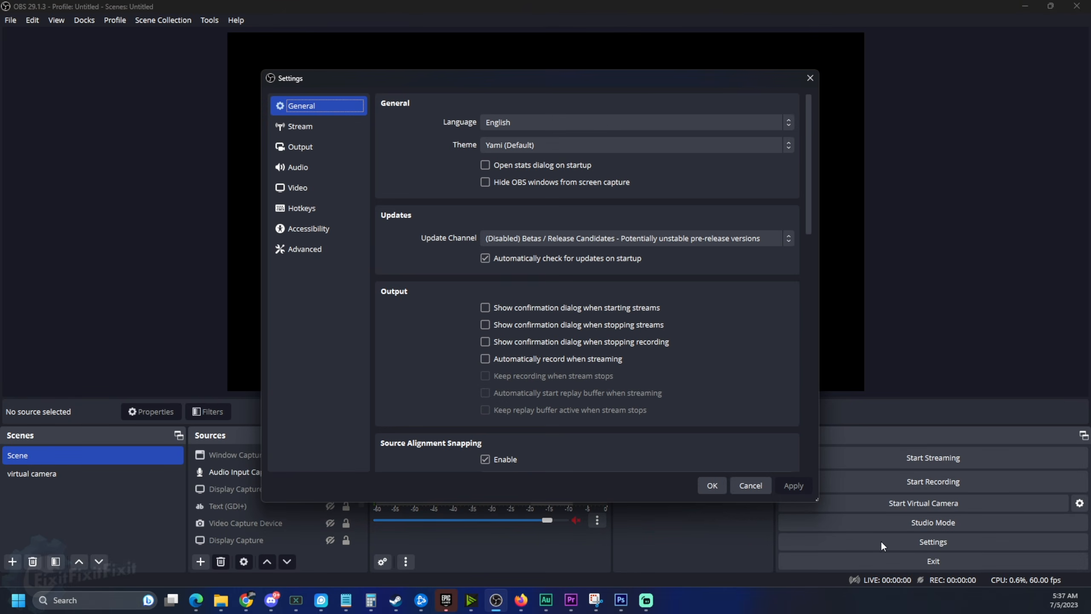
pyautogui.click(302, 193)
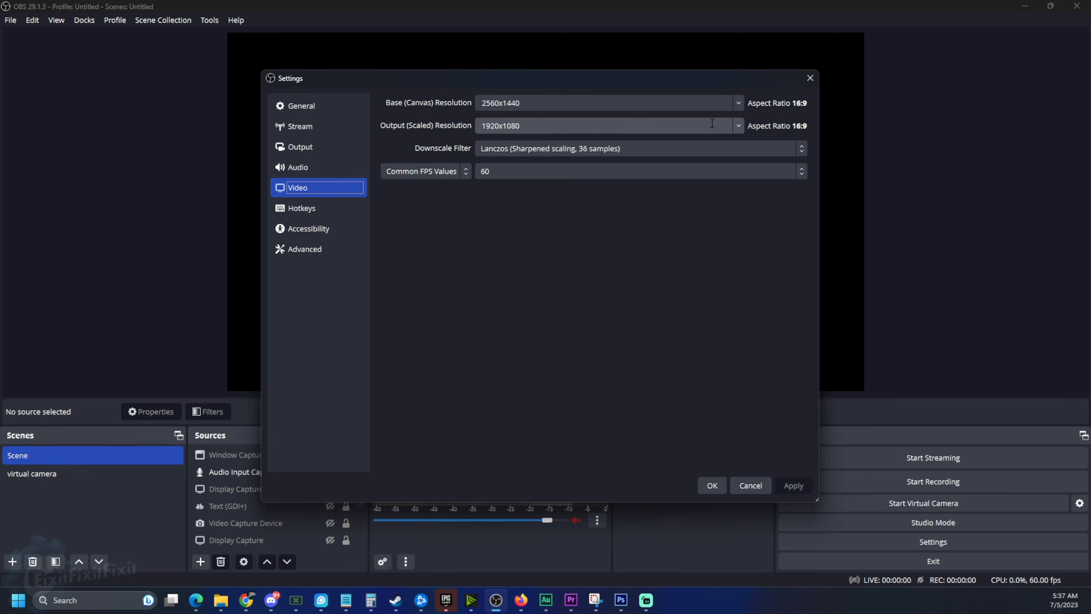
pyautogui.click(739, 126)
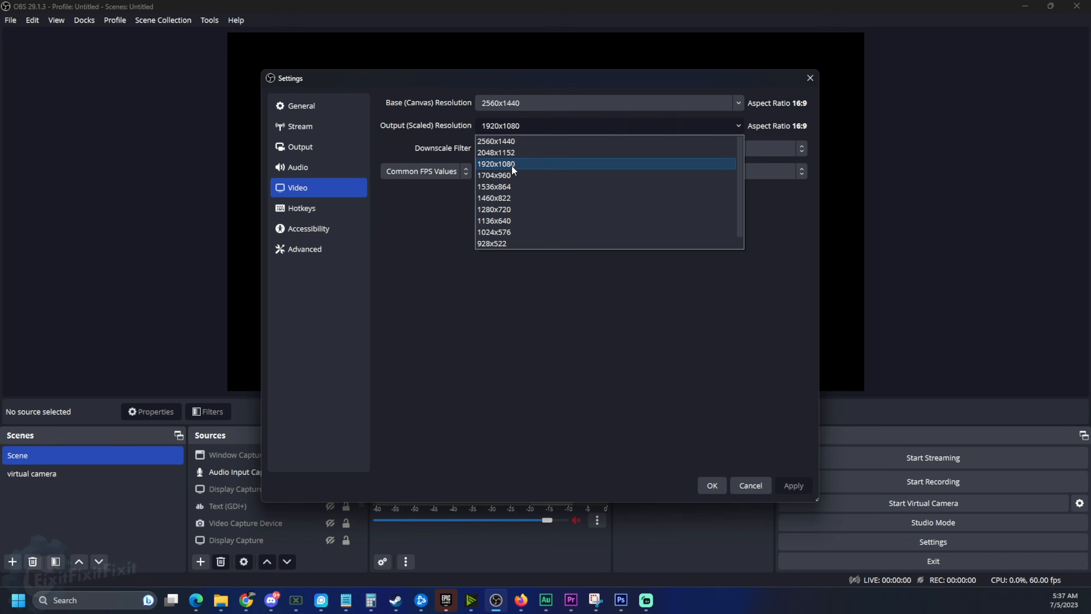
pyautogui.click(513, 164)
# - Set the downscale filter to Lanczos (Sharpened scaling, 36 samples) and the common FPS value to 60
pyautogui.click(520, 152)
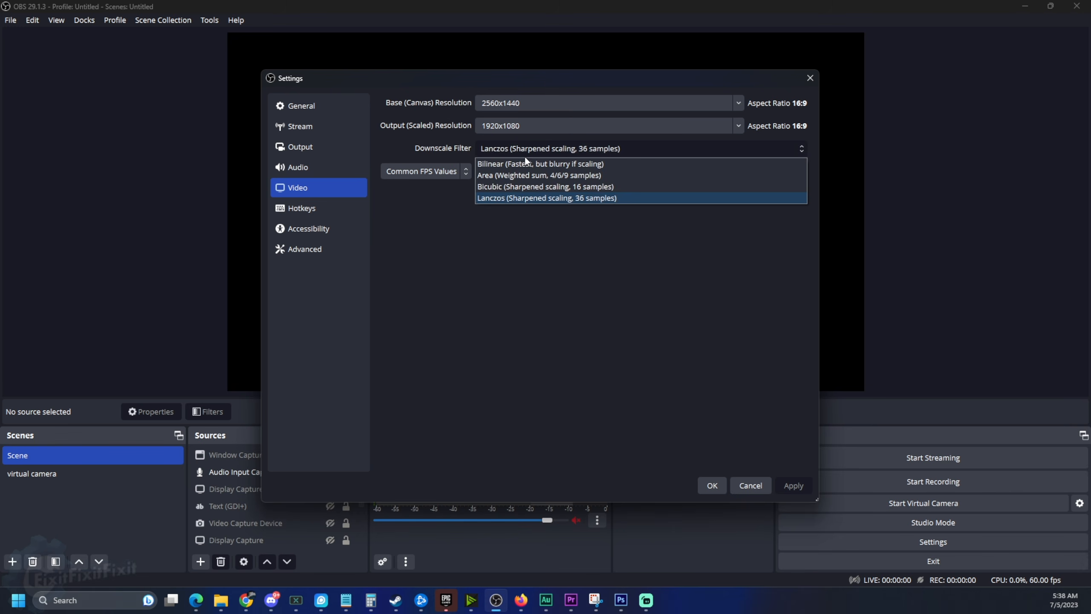
pyautogui.click(523, 196)
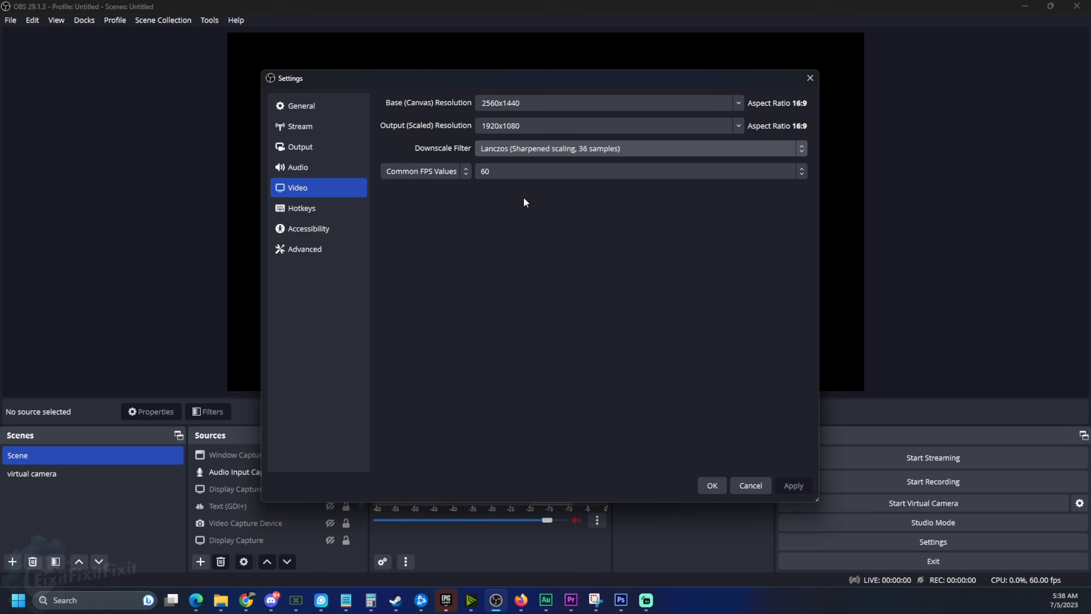
pyautogui.click(517, 172)
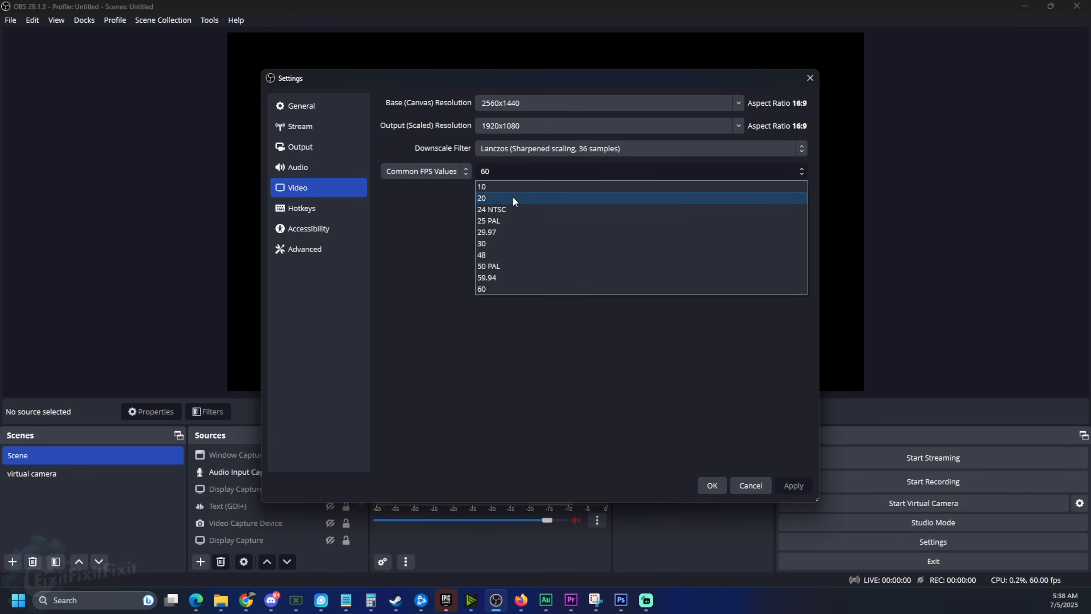
pyautogui.click(485, 288)
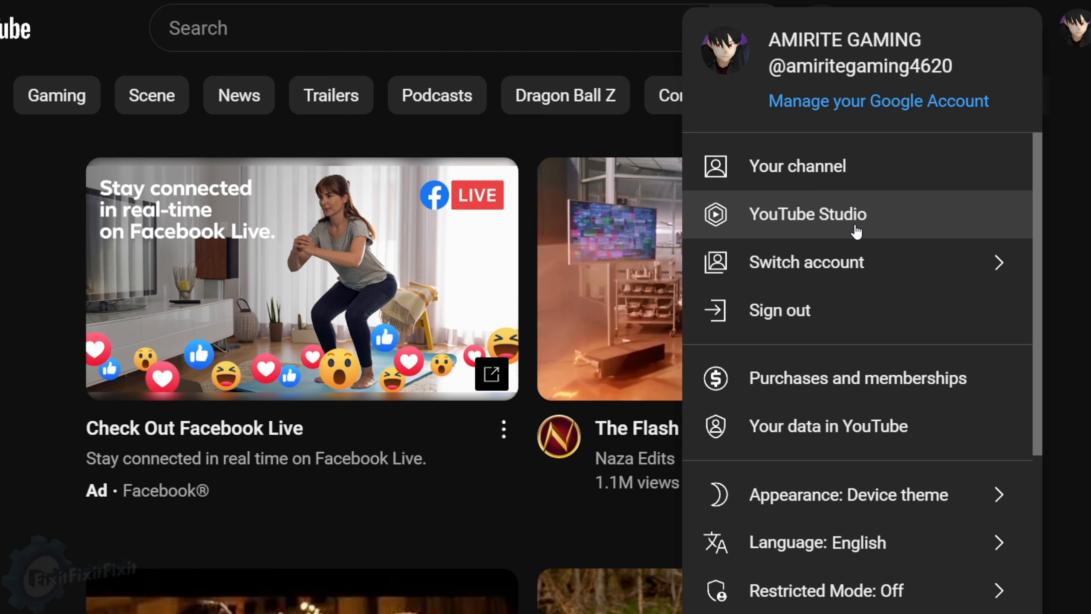
# - Switch to YouTube Studio, open the live streaming page and copy the default stream key
pyautogui.click(857, 233)
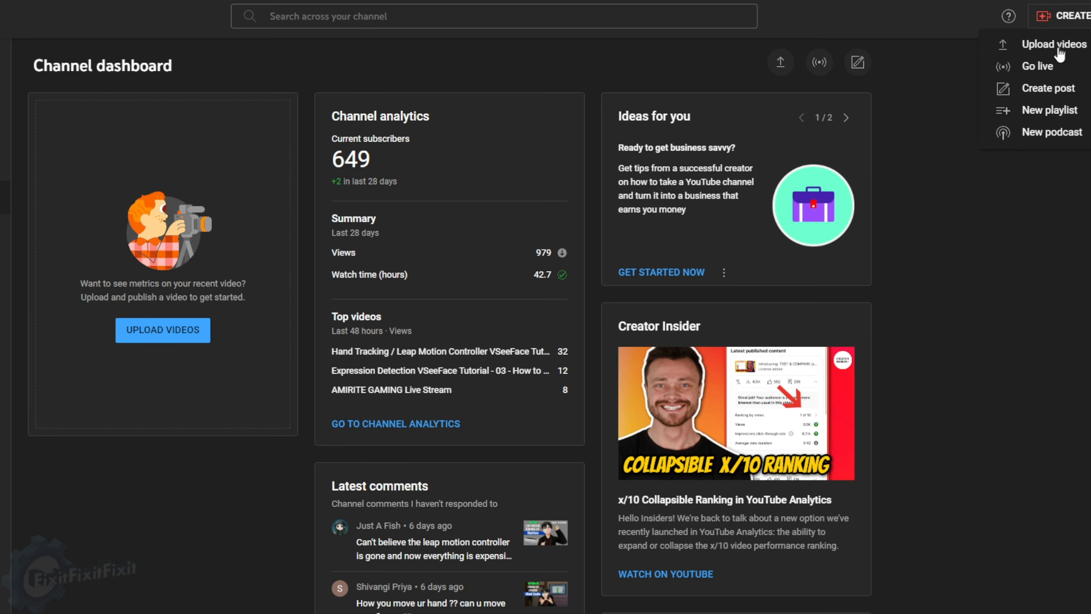
pyautogui.click(1044, 69)
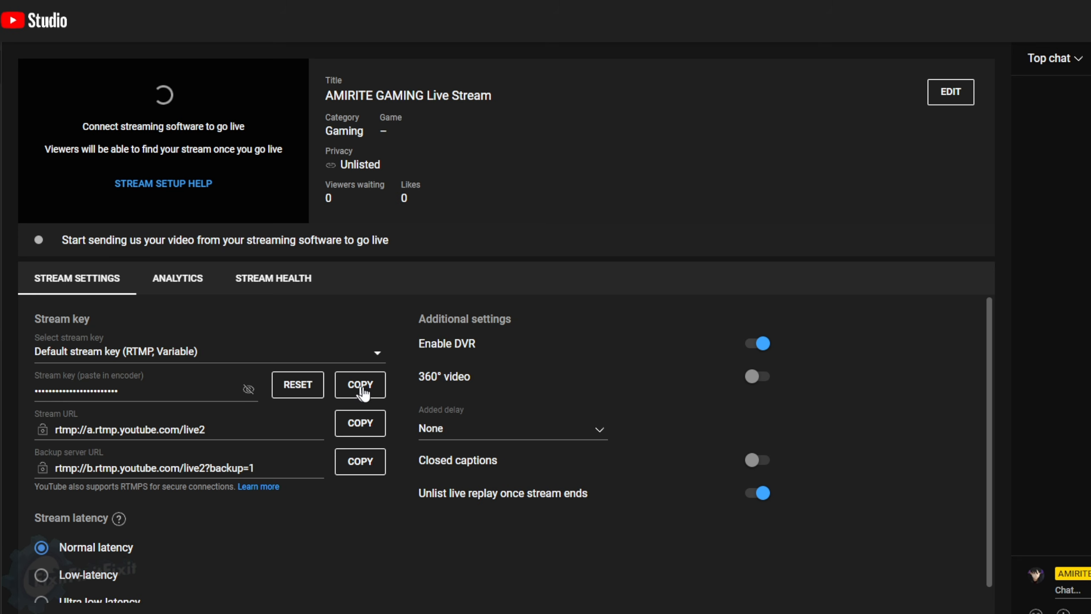
pyautogui.click(380, 396)
# - Start a new stream key named "game stream" with the description "game stream description"
pyautogui.click(378, 357)
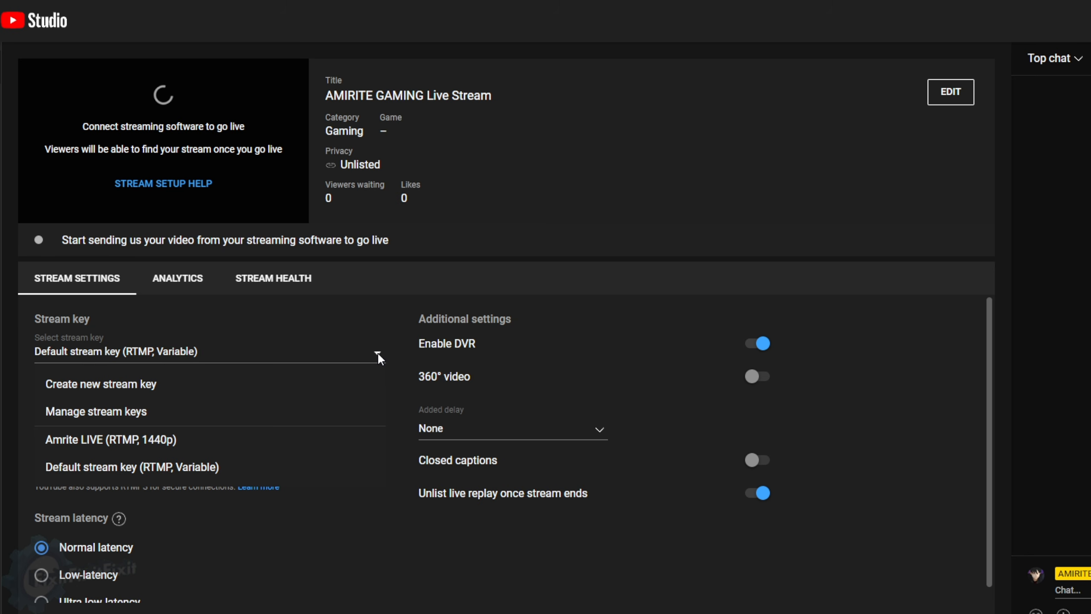
pyautogui.click(146, 394)
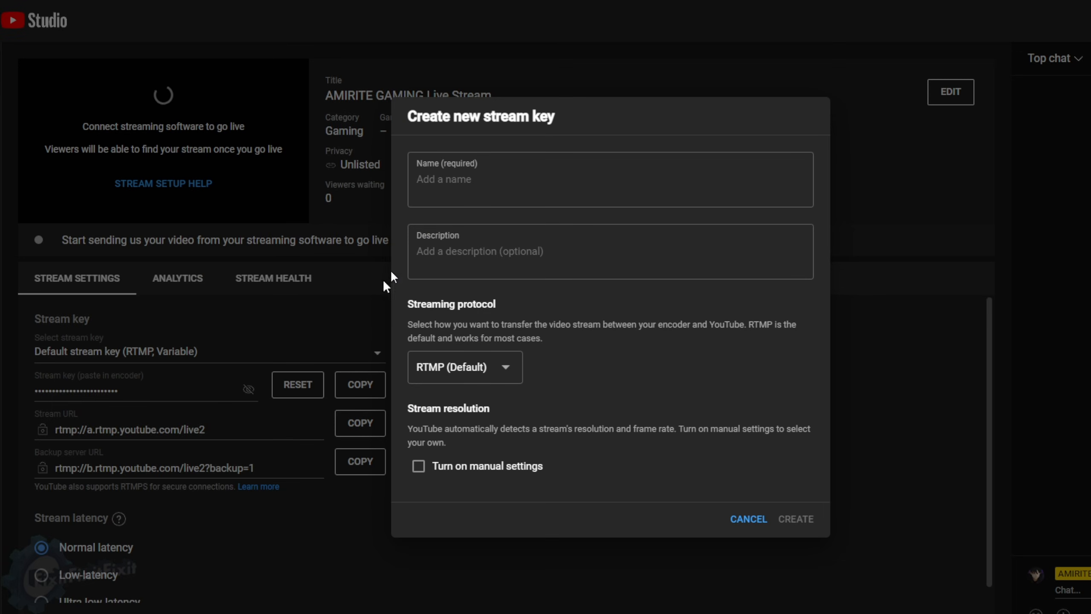
pyautogui.click(496, 184)
pyautogui.write('game stream')
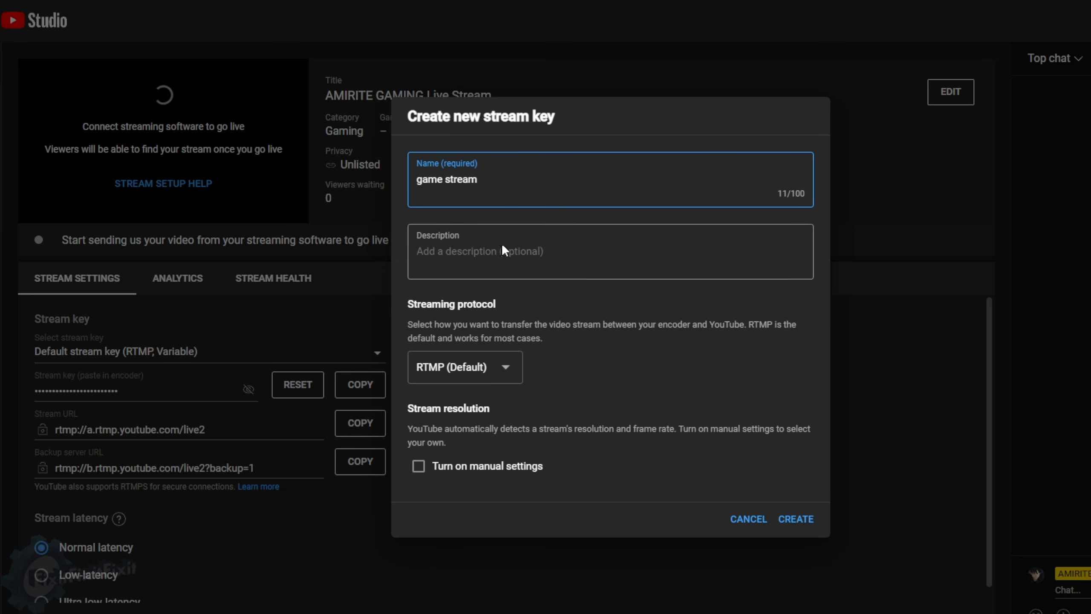
pyautogui.click(496, 262)
pyautogui.write('game strea')
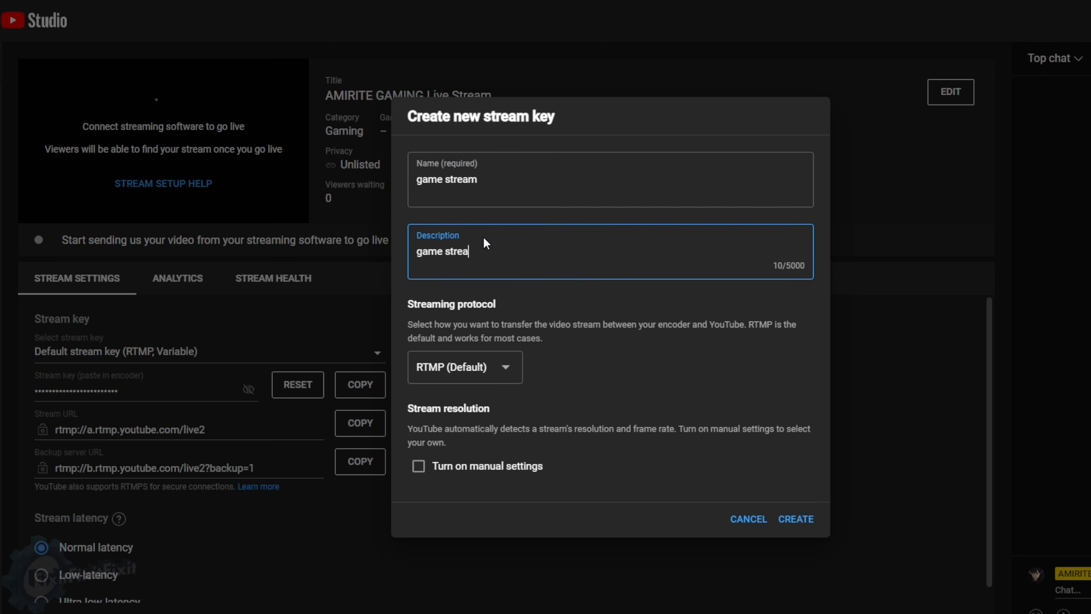
pyautogui.write('tion')
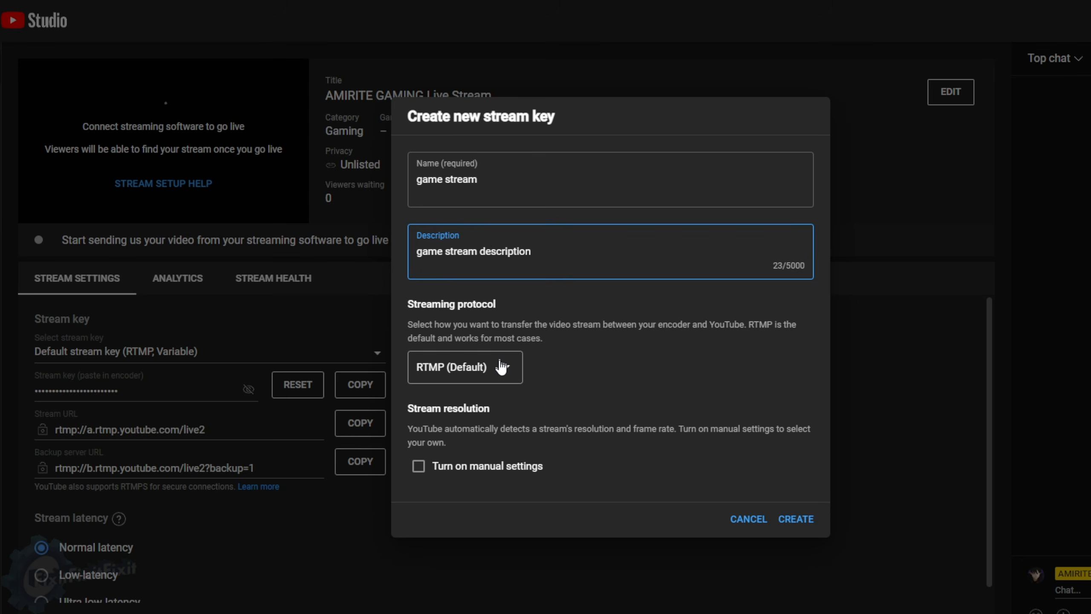
# - Turn on manual settings with 1440p (6 Mbps - 13Mbps) resolution and the 60 fps option, and create the stream key
pyautogui.click(419, 468)
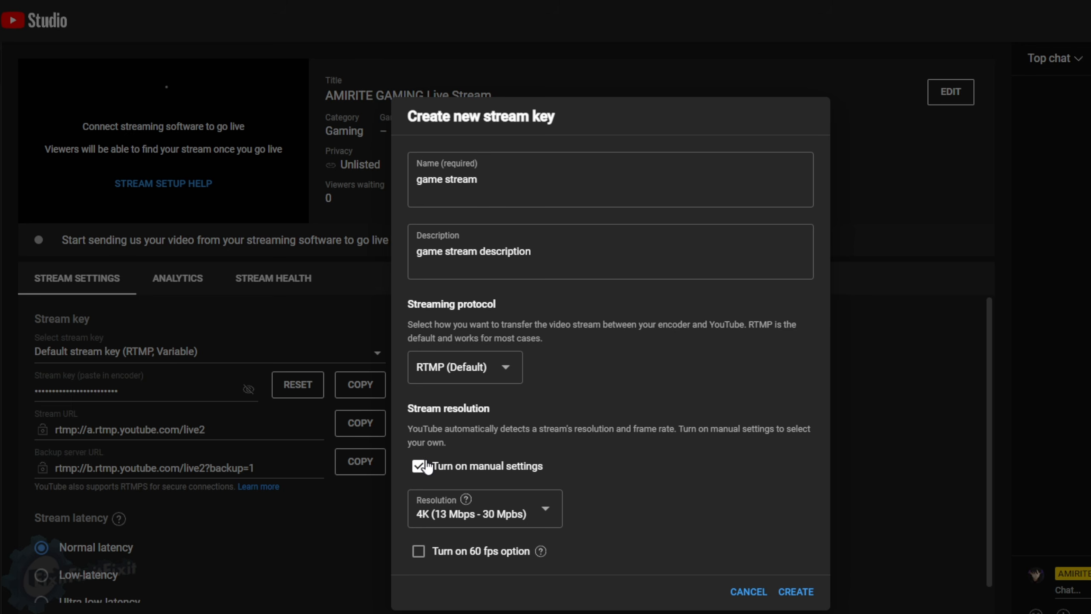
pyautogui.click(557, 517)
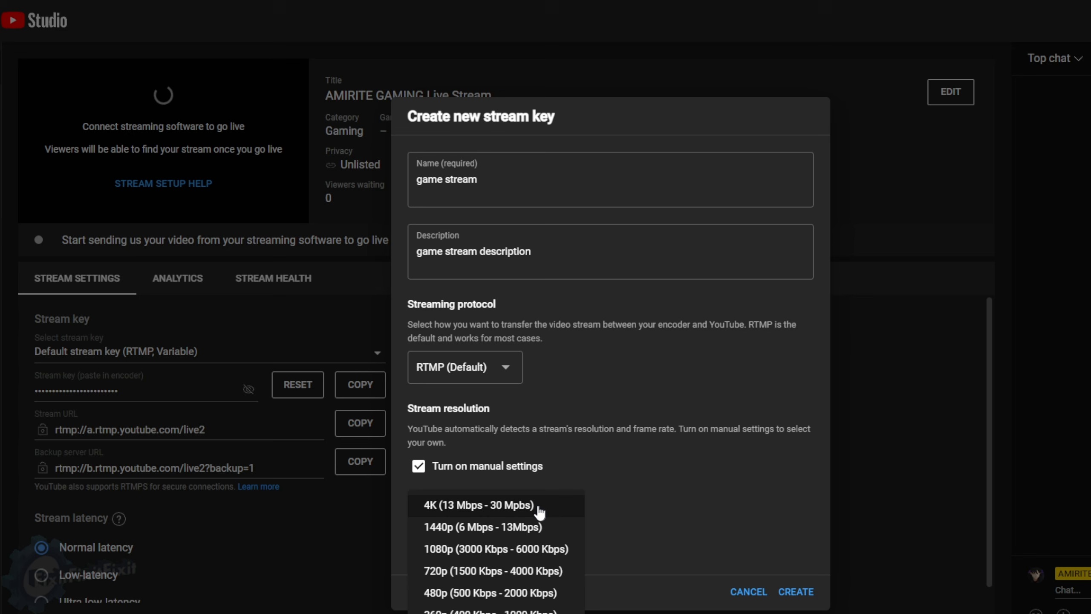
pyautogui.click(486, 530)
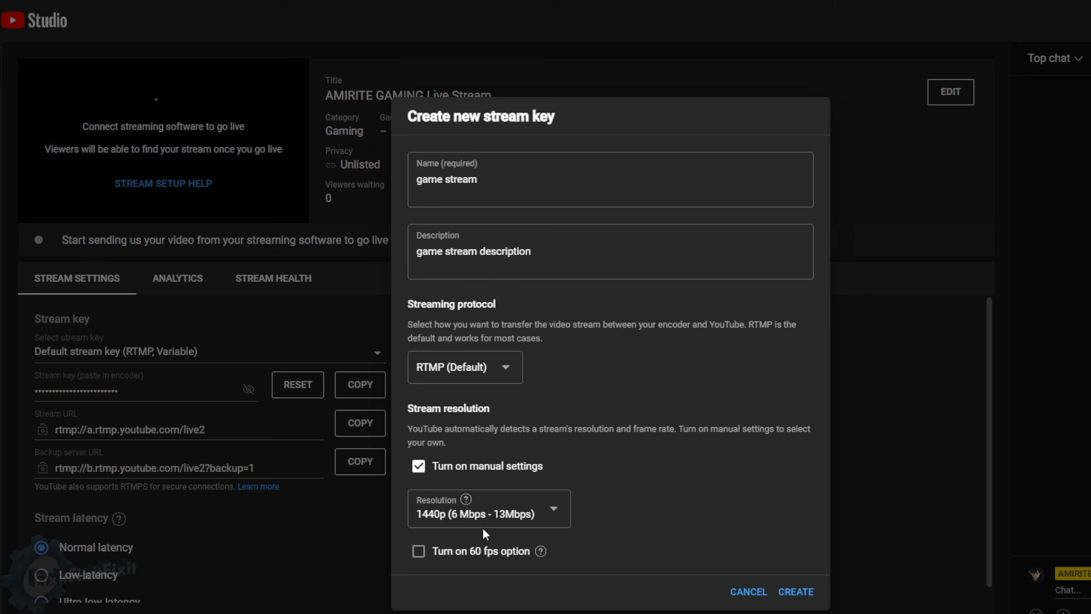
pyautogui.click(419, 553)
pyautogui.click(796, 593)
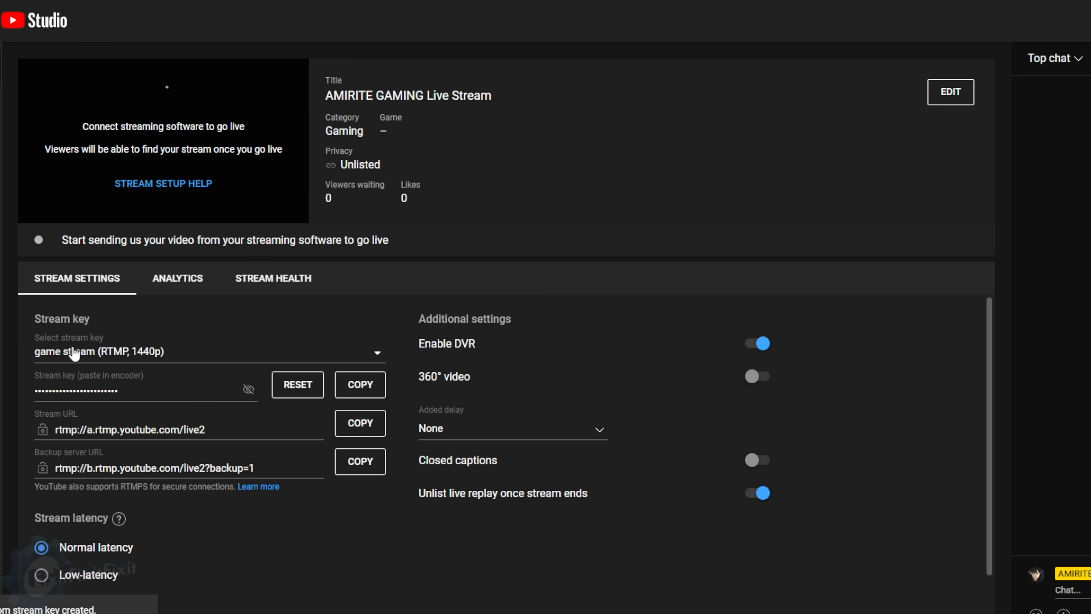
# - Select the game stream (RTMP, 1440p) key for the broadcast and copy its stream key
pyautogui.click(376, 353)
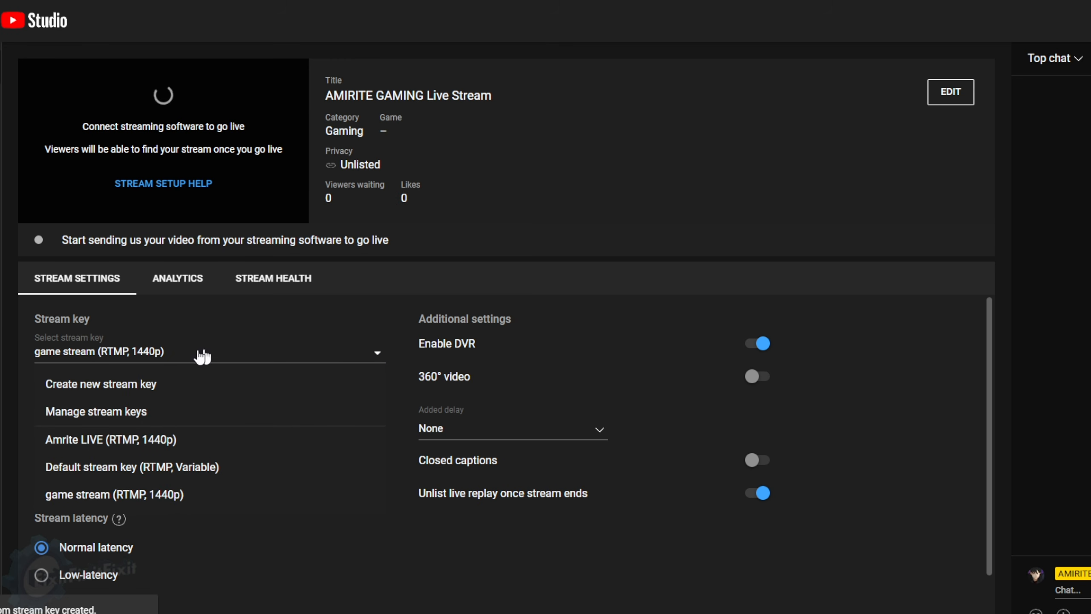
pyautogui.click(91, 498)
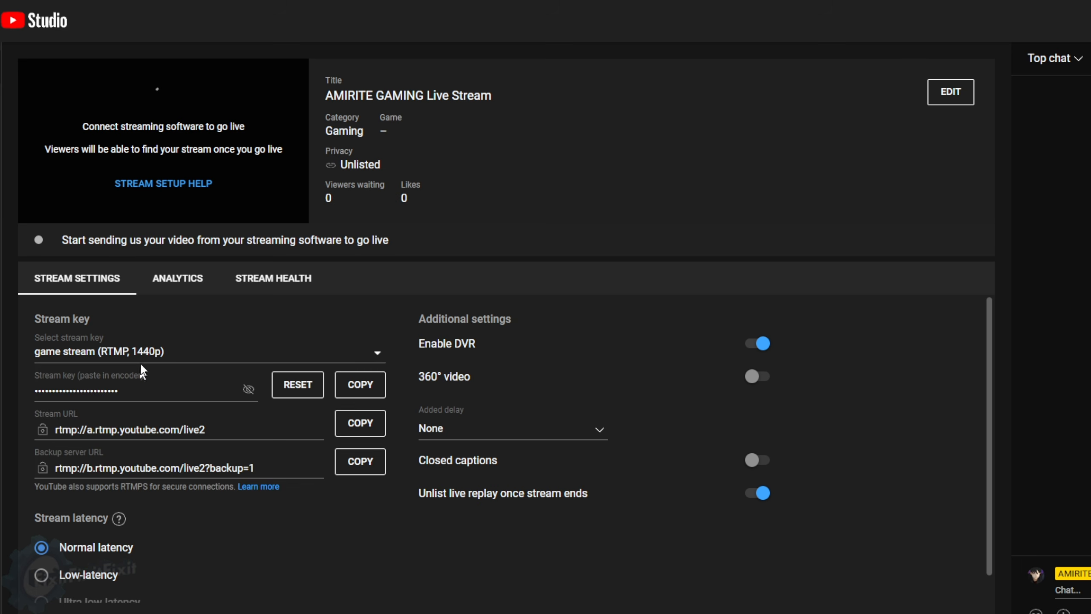
pyautogui.click(358, 392)
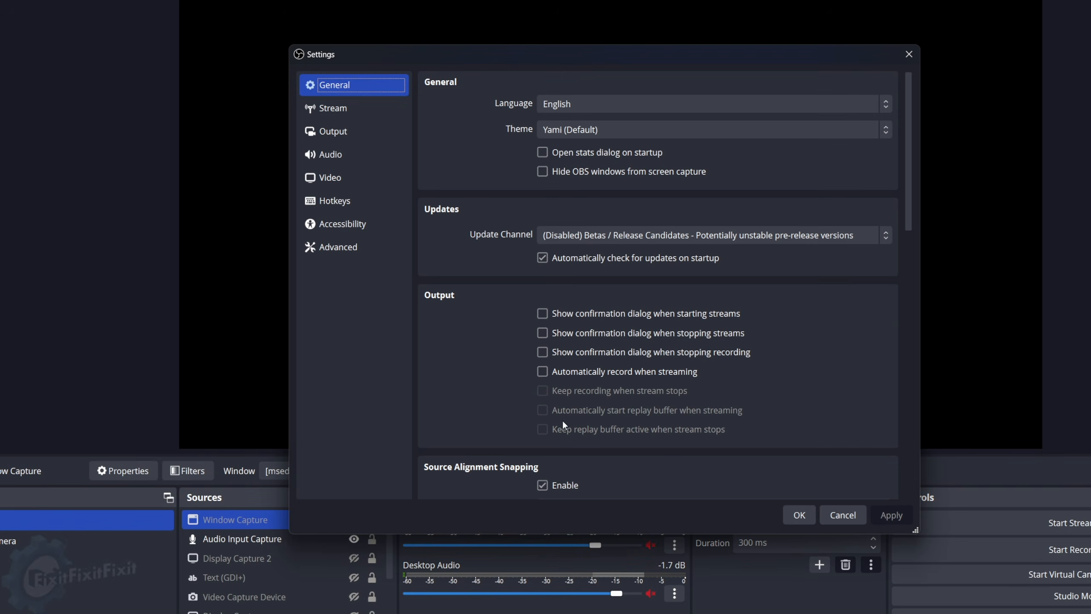
# - In the OBS stream settings, choose YouTube - RTMPS as service and keep the Primary YouTube ingest server
pyautogui.click(349, 115)
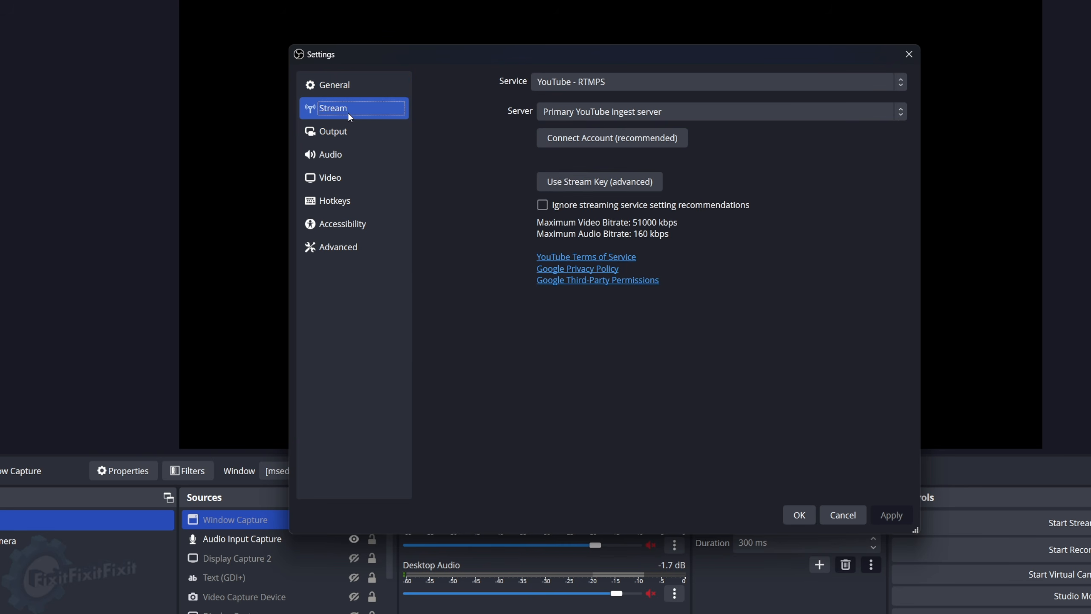
pyautogui.click(585, 85)
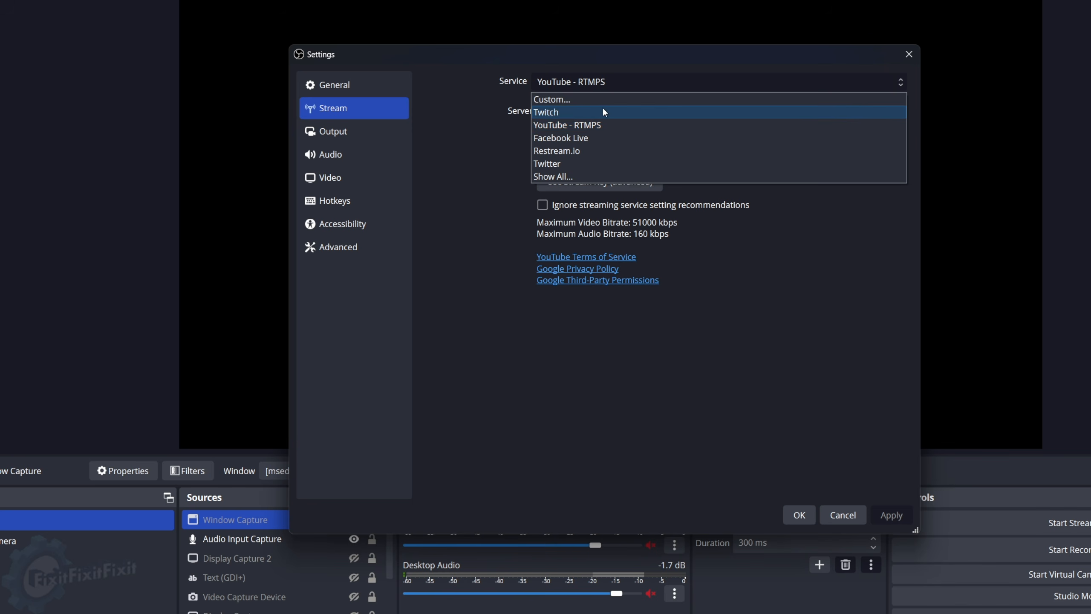
pyautogui.click(605, 125)
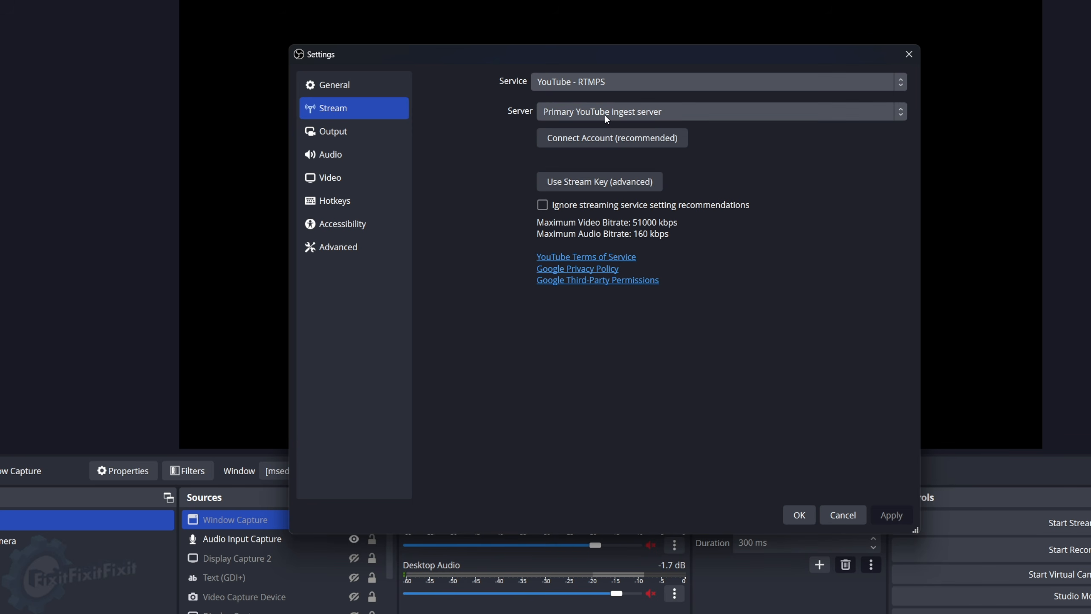
pyautogui.click(606, 116)
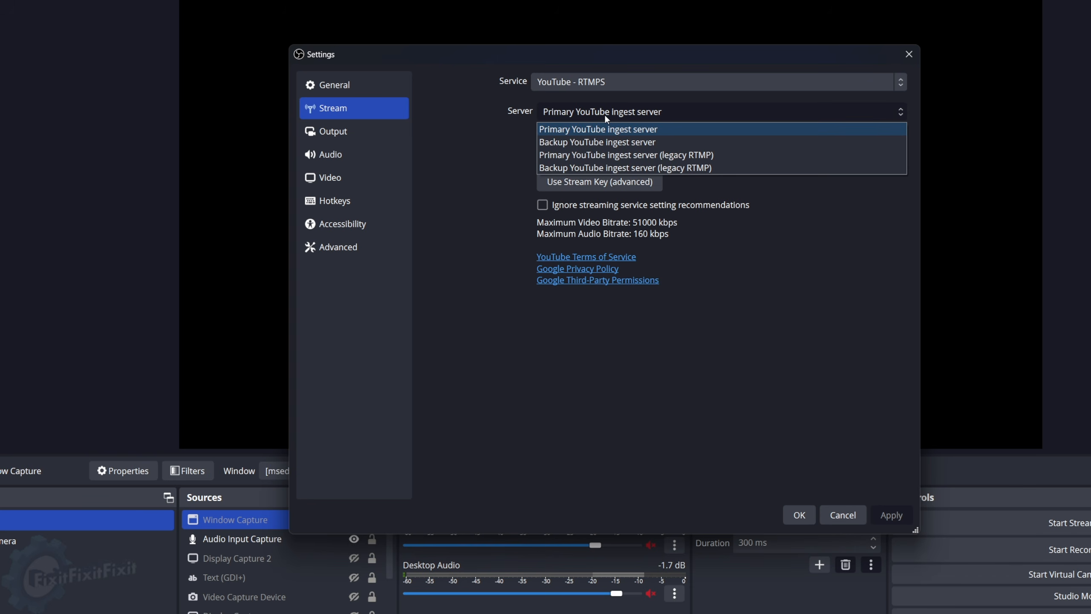
pyautogui.click(605, 114)
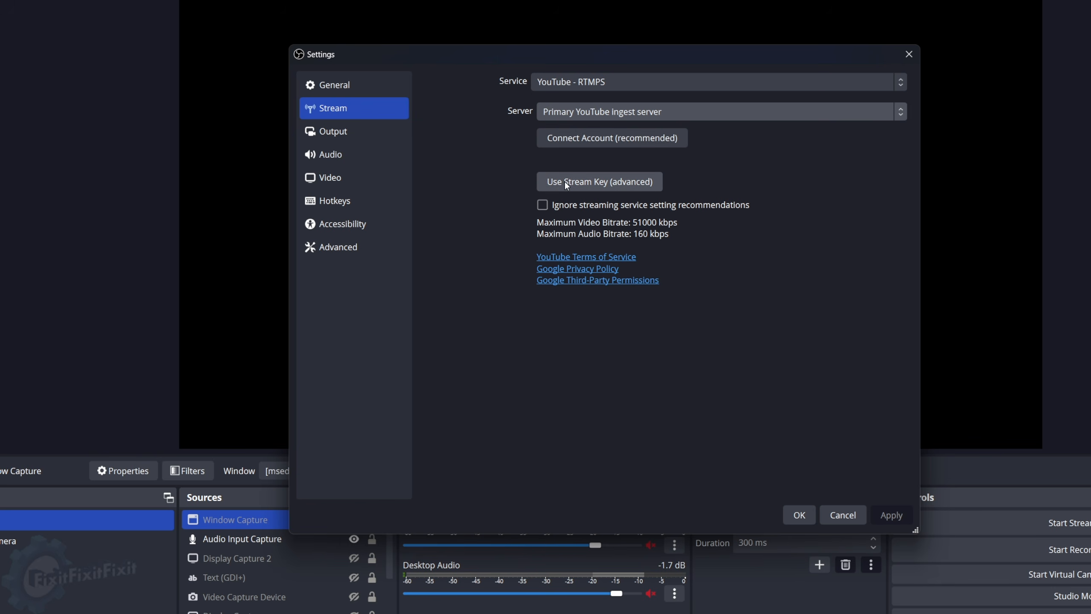
# - Choose to use a stream key, paste the copied stream key into its field and apply the settings
pyautogui.click(577, 188)
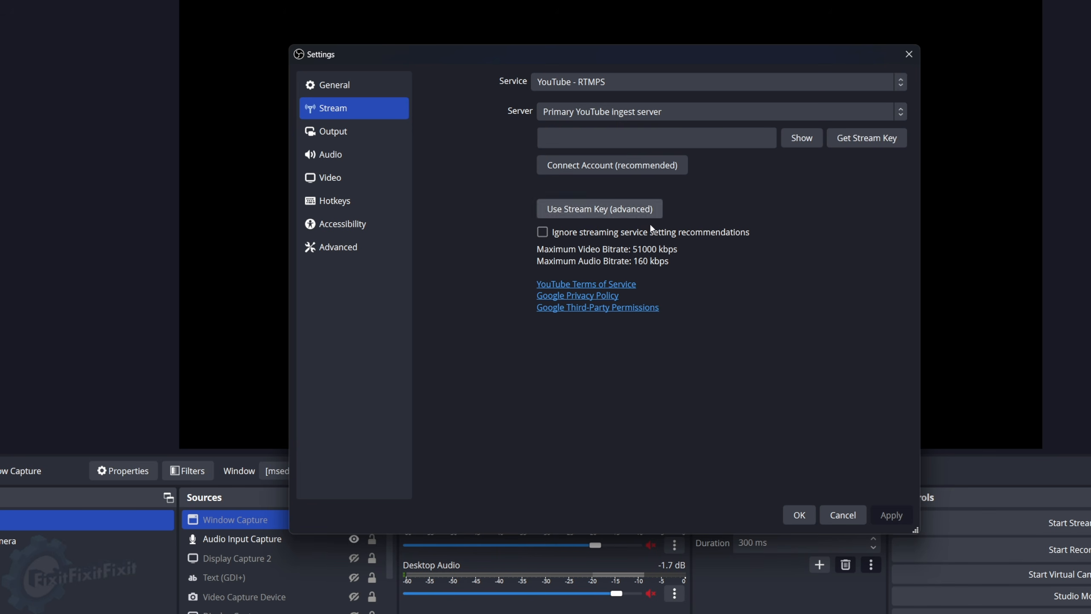
pyautogui.click(601, 138)
pyautogui.hotkey('ctrl', 'v')
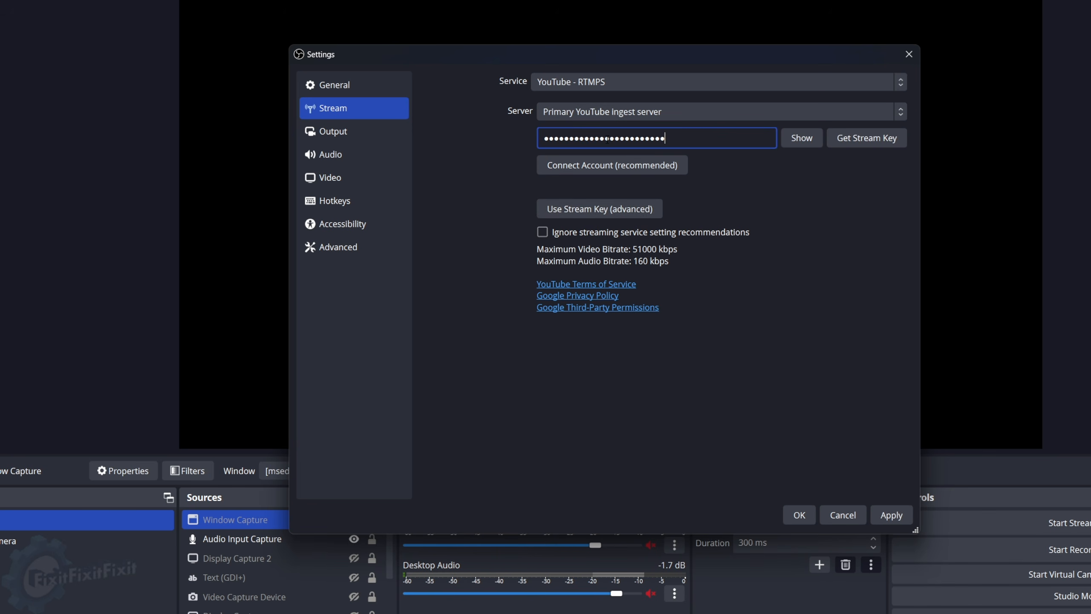
pyautogui.click(886, 518)
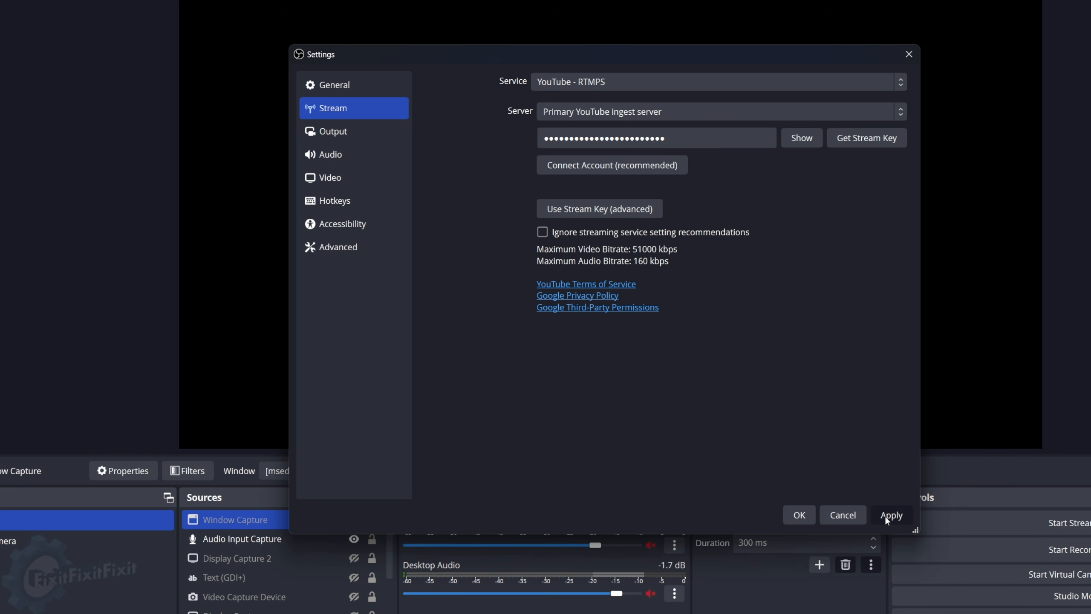
pyautogui.click(885, 515)
# - In the output settings, set the streaming video encoder to NVIDIA NVENC HEVC
pyautogui.click(330, 131)
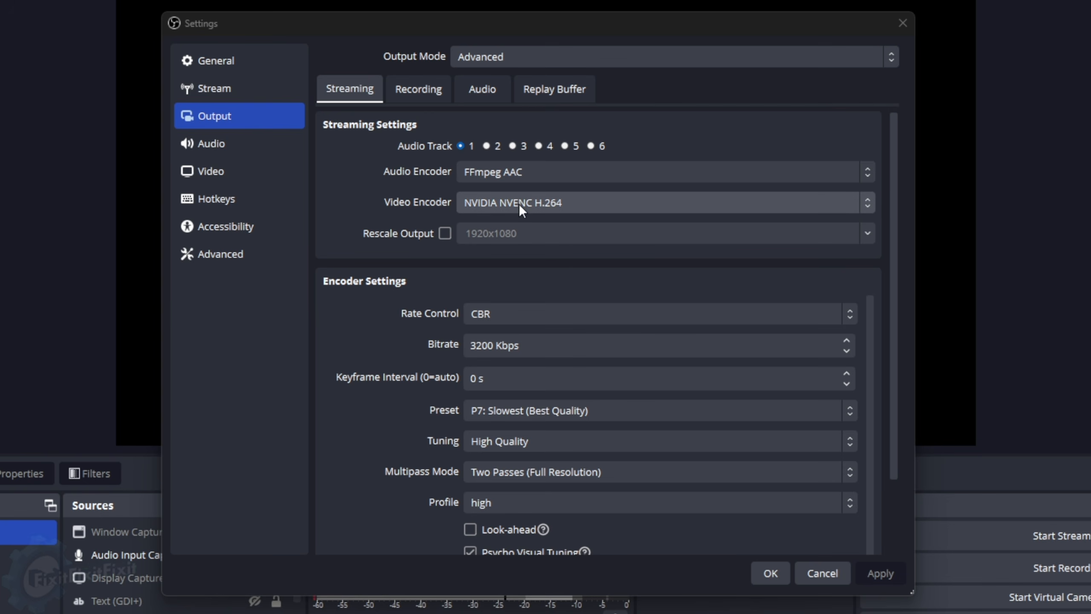
pyautogui.click(656, 198)
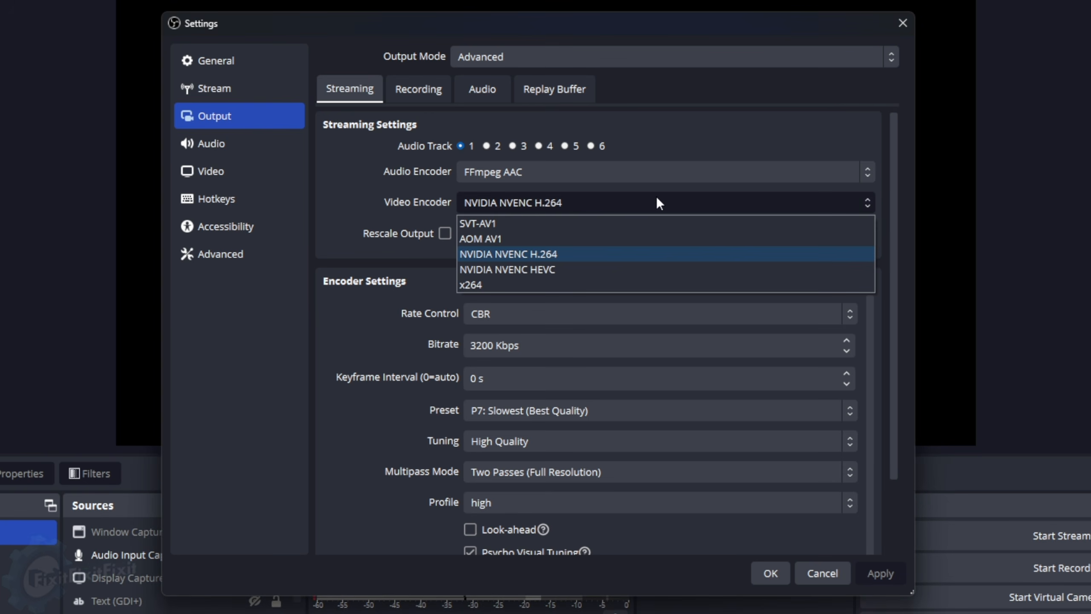
pyautogui.click(543, 271)
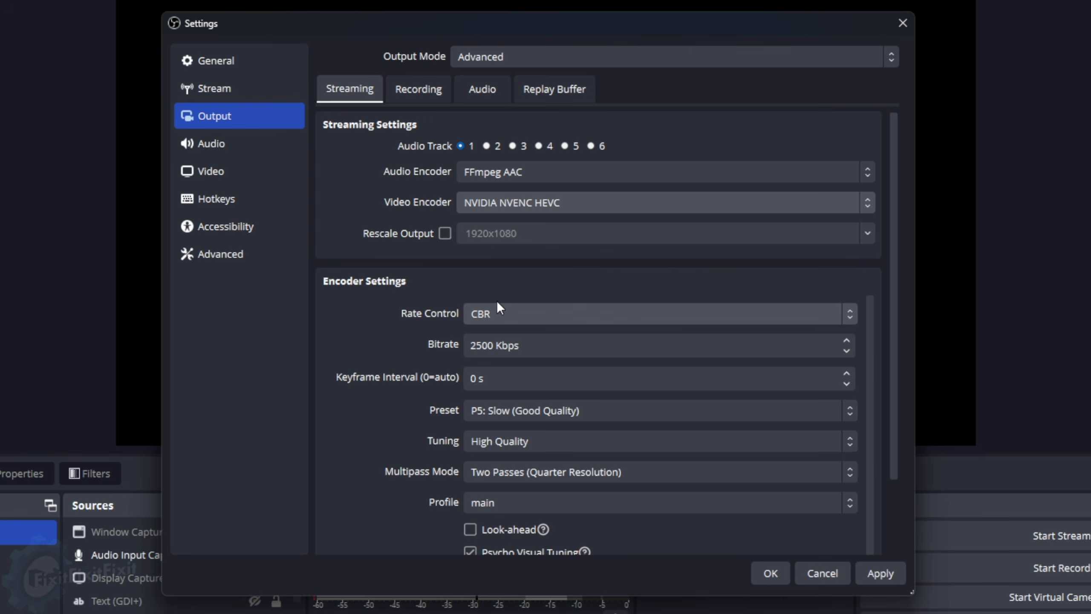
# - Keep the streaming rate control at CBR, set the bitrate to 3200 Kbps and apply the change
pyautogui.click(511, 310)
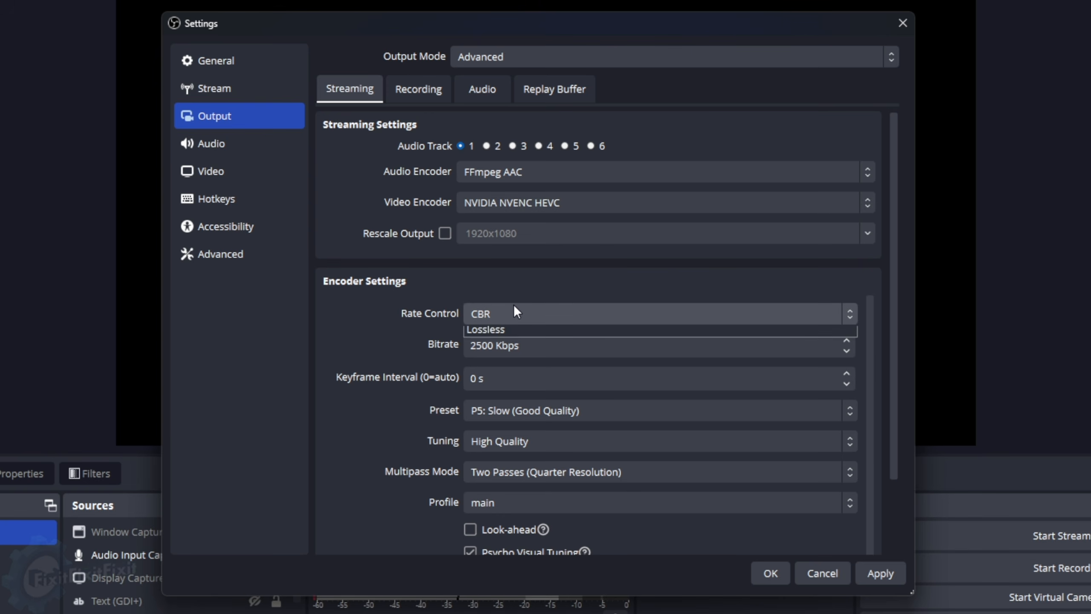
pyautogui.click(491, 335)
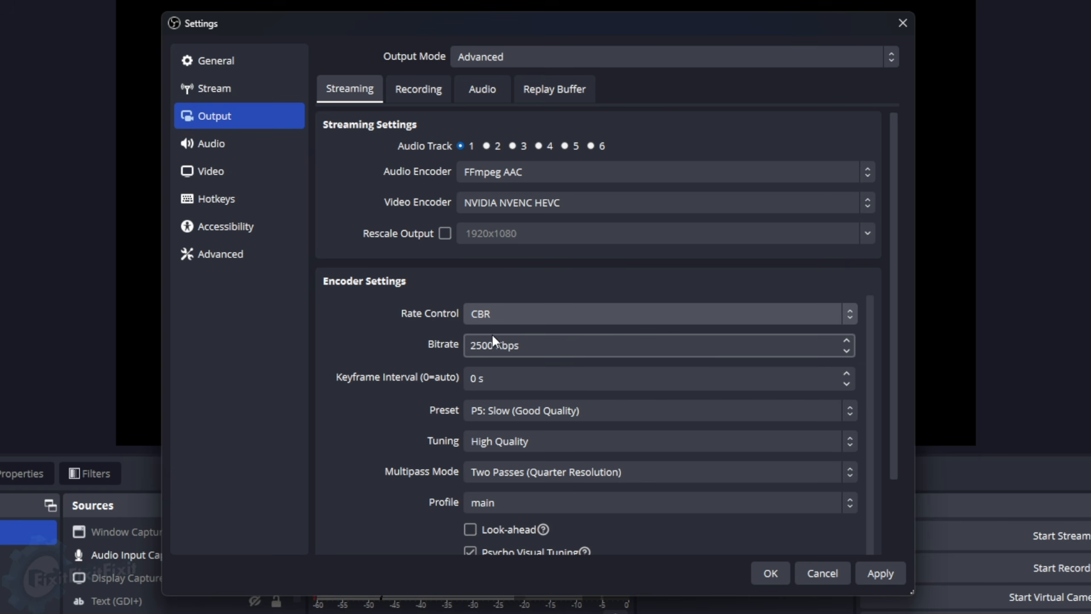
pyautogui.click(494, 345)
pyautogui.moveTo(494, 345); pyautogui.dragTo(456, 316)
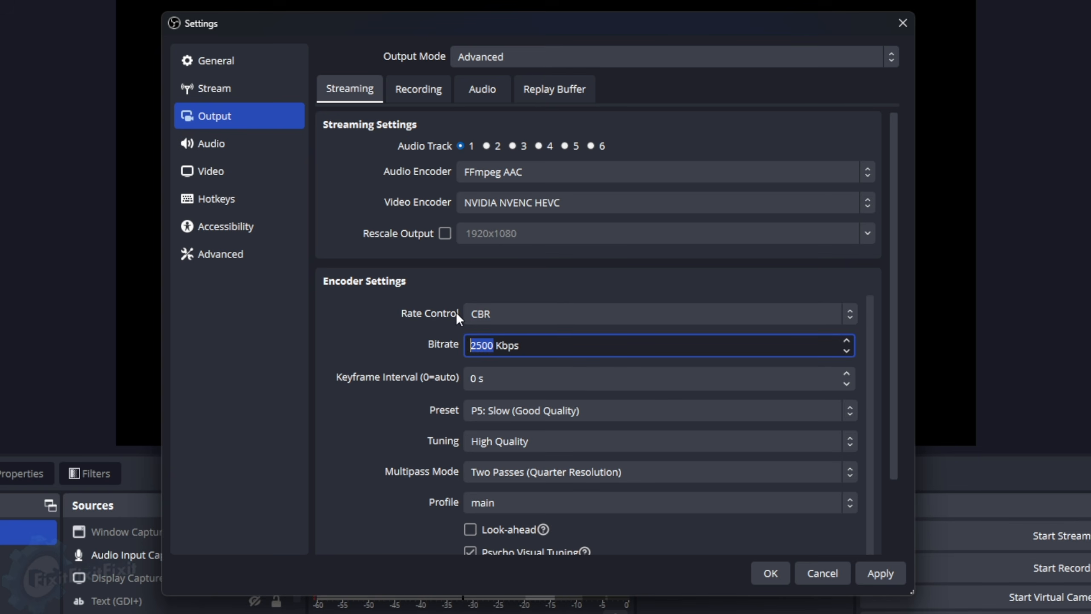
pyautogui.write('3200')
pyautogui.click(502, 373)
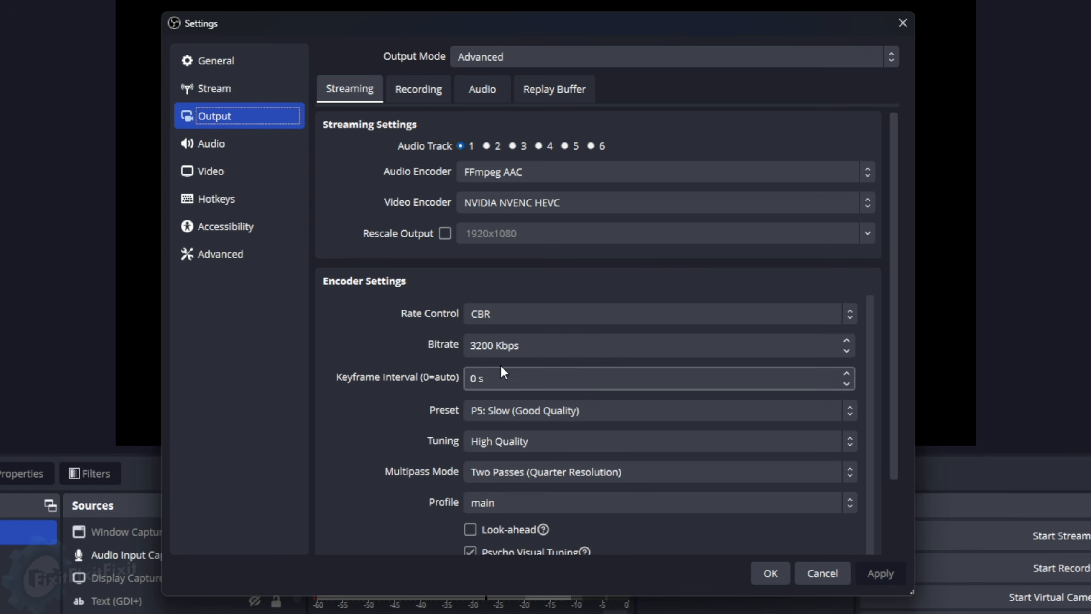
# - Set the encoder's keyframe interval to 2 s
pyautogui.click(490, 378)
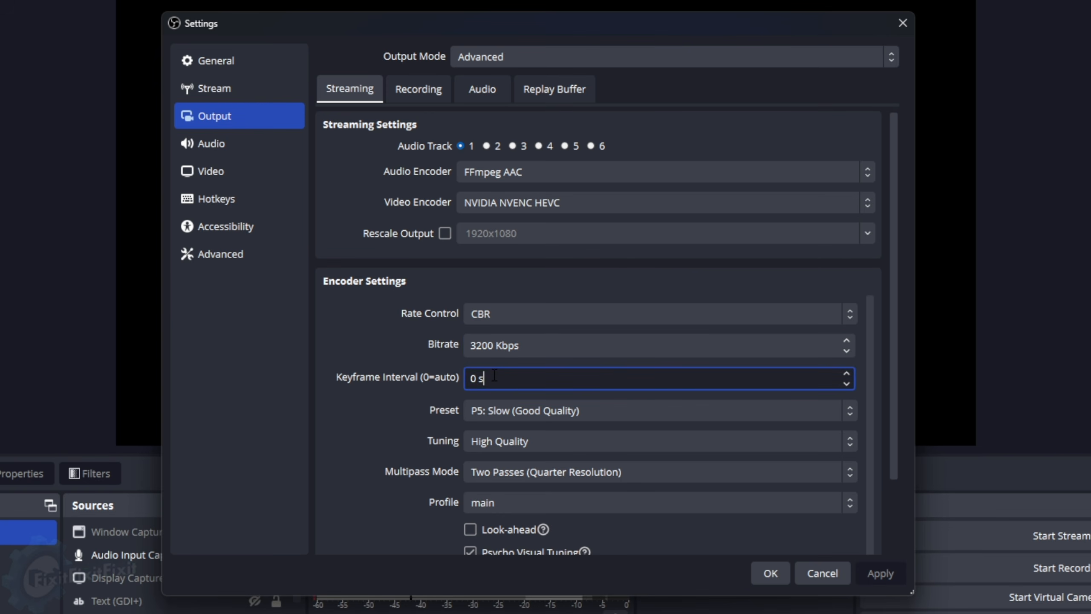
pyautogui.press('Home')
pyautogui.press('Right')
pyautogui.press('BackSpace')
pyautogui.write('2')
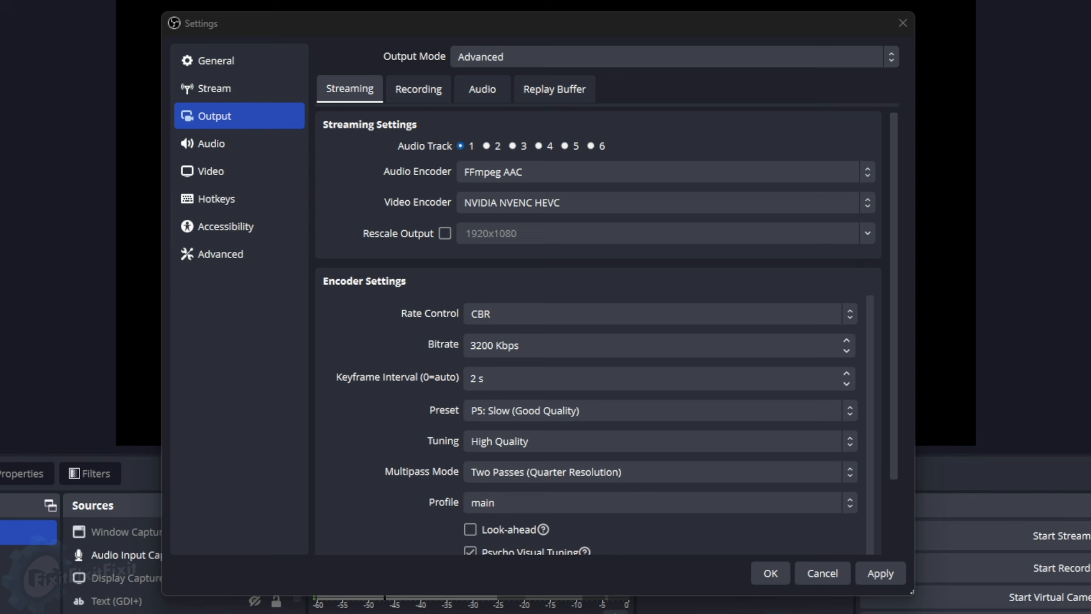
# - Set the encoder preset to P7: Slowest (Best Quality) and keep the tuning at High Quality
pyautogui.click(564, 411)
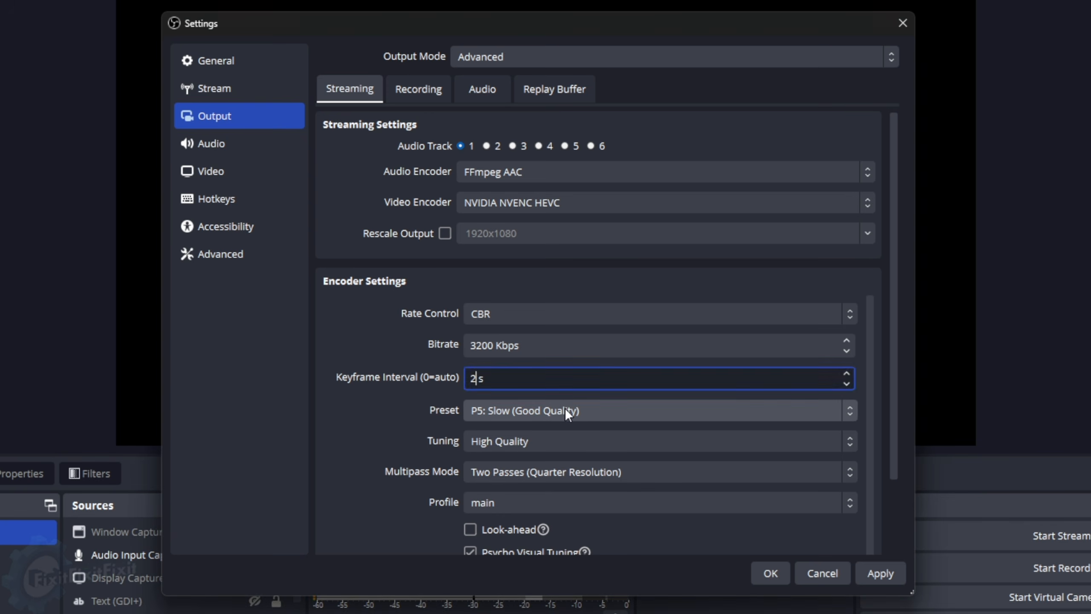
pyautogui.click(542, 522)
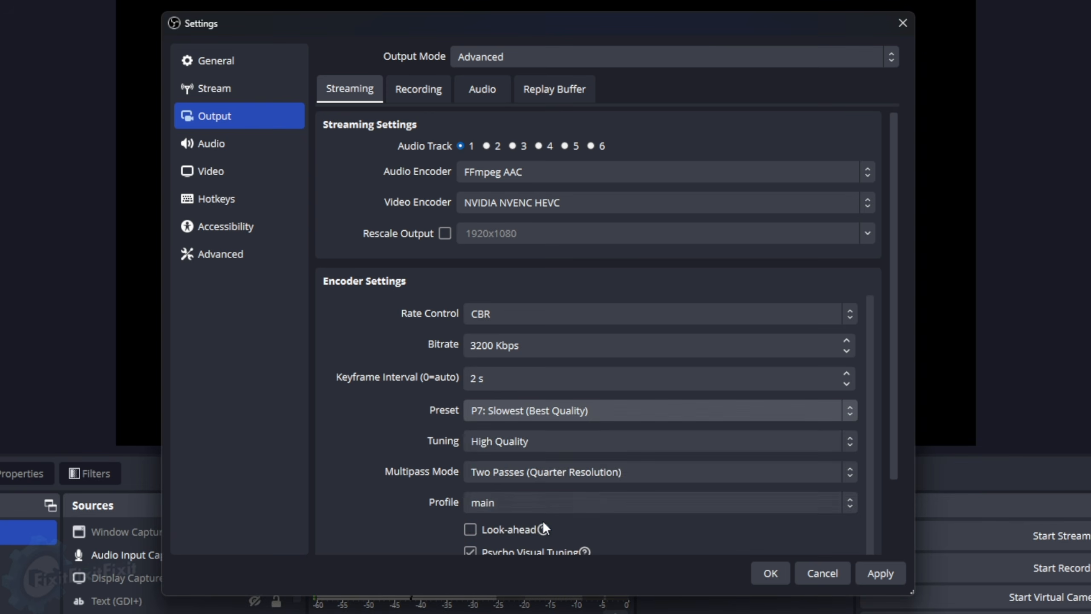
pyautogui.click(548, 442)
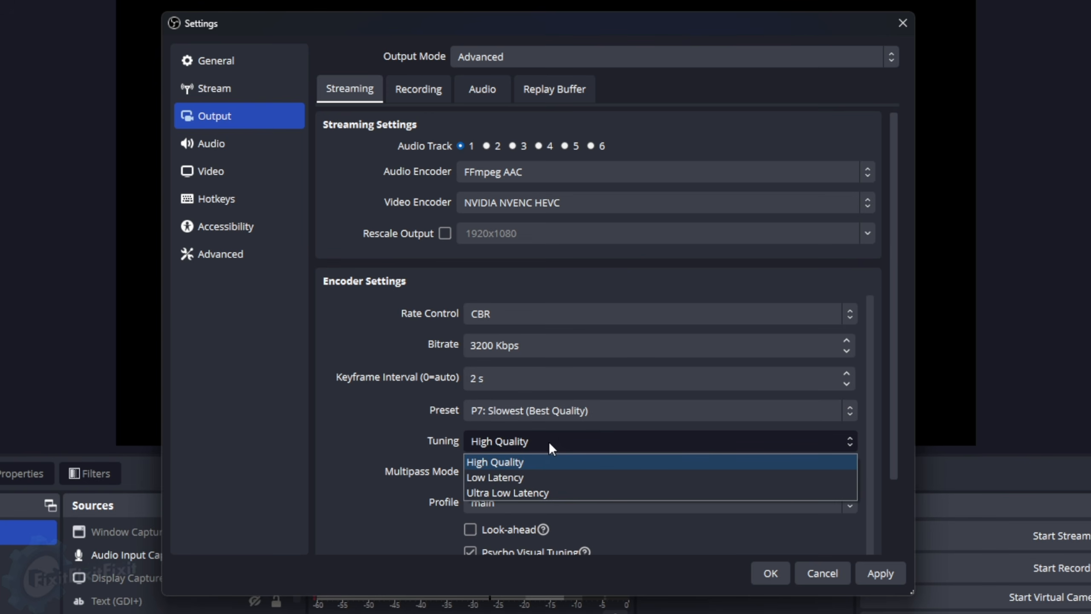
pyautogui.click(527, 461)
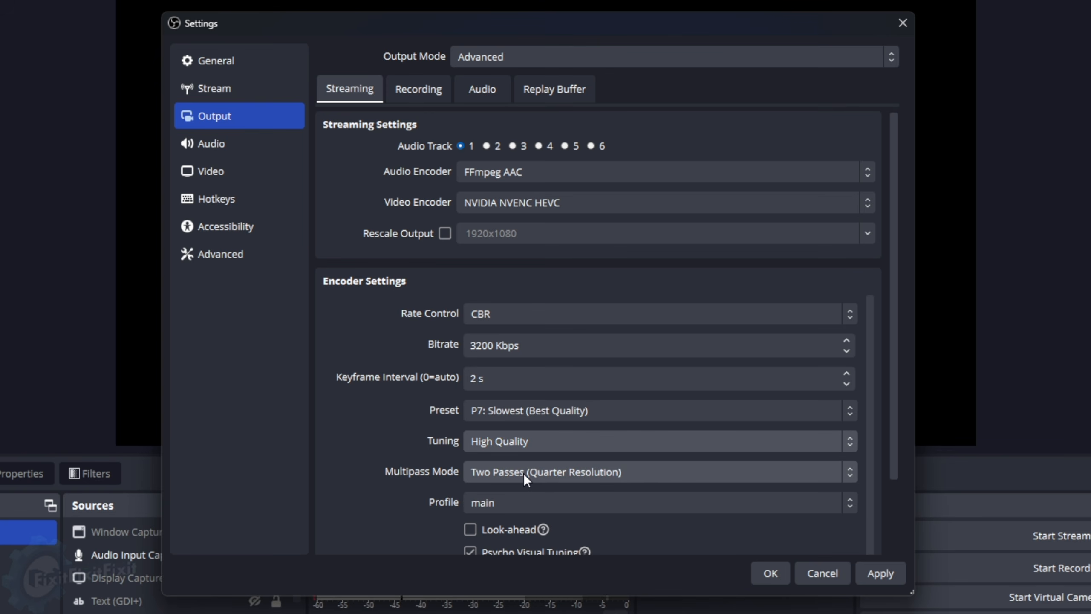
# - Set the multipass mode to Two Passes (Full Resolution) and keep the encoder profile at main
pyautogui.click(524, 473)
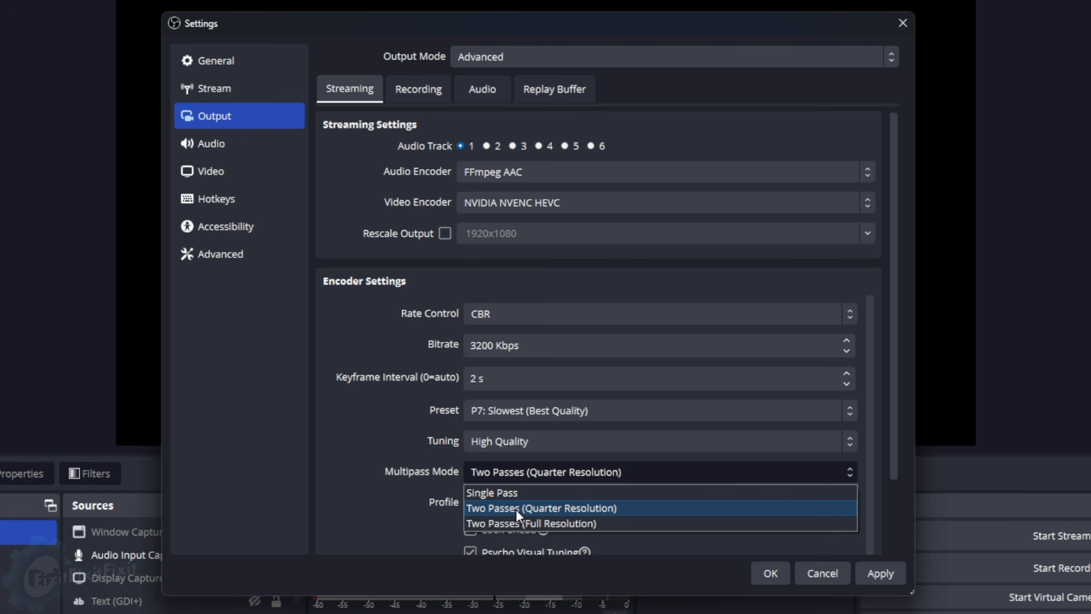
pyautogui.click(516, 520)
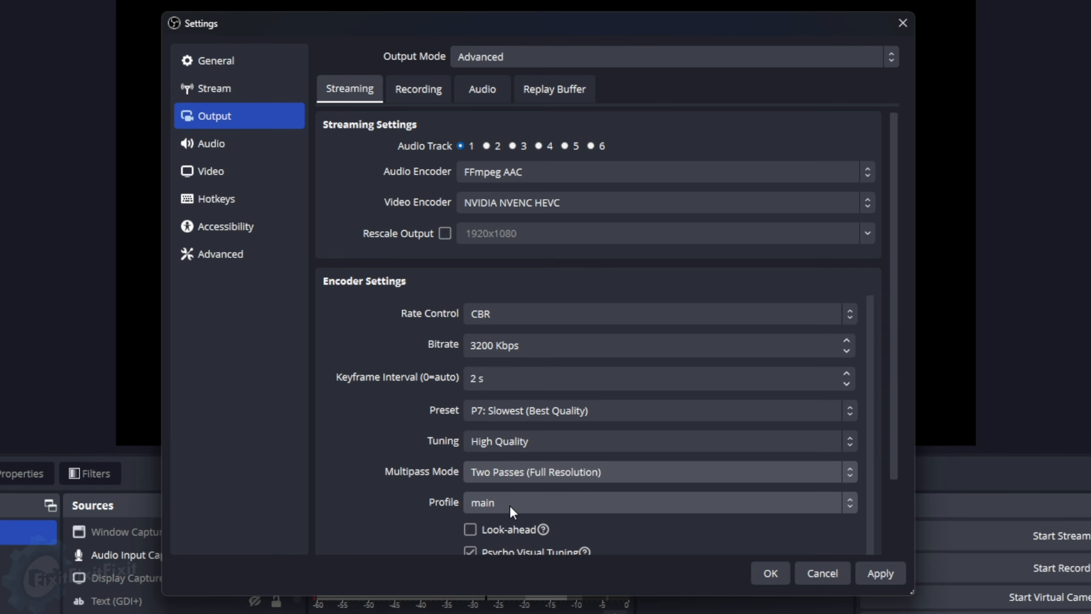
pyautogui.click(510, 505)
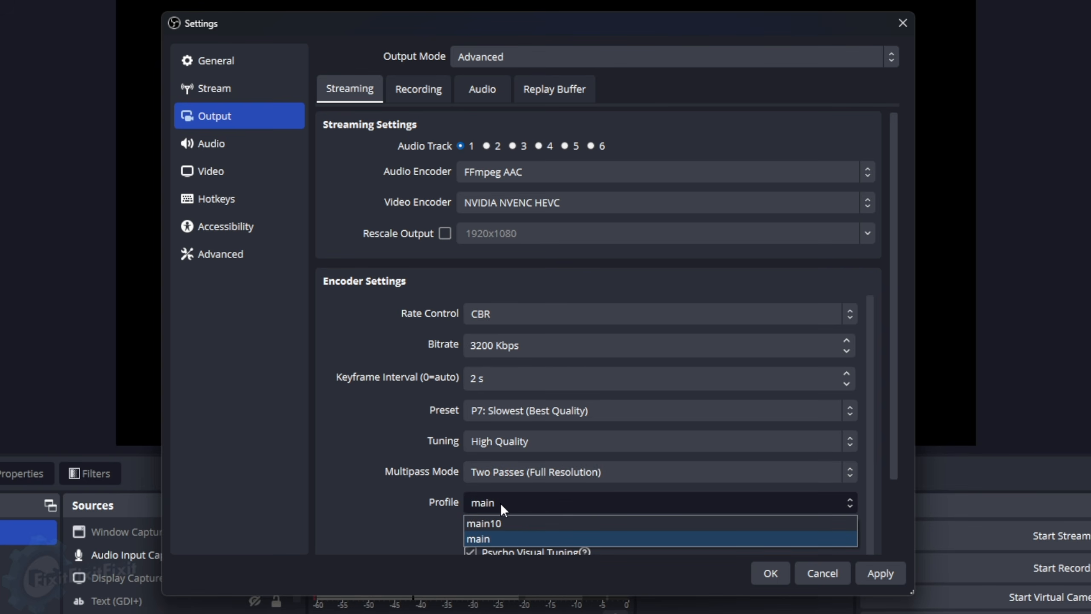
pyautogui.click(488, 539)
# - Keep Max B-frames at 2 and apply the output settings
pyautogui.moveTo(895, 445); pyautogui.dragTo(885, 541)
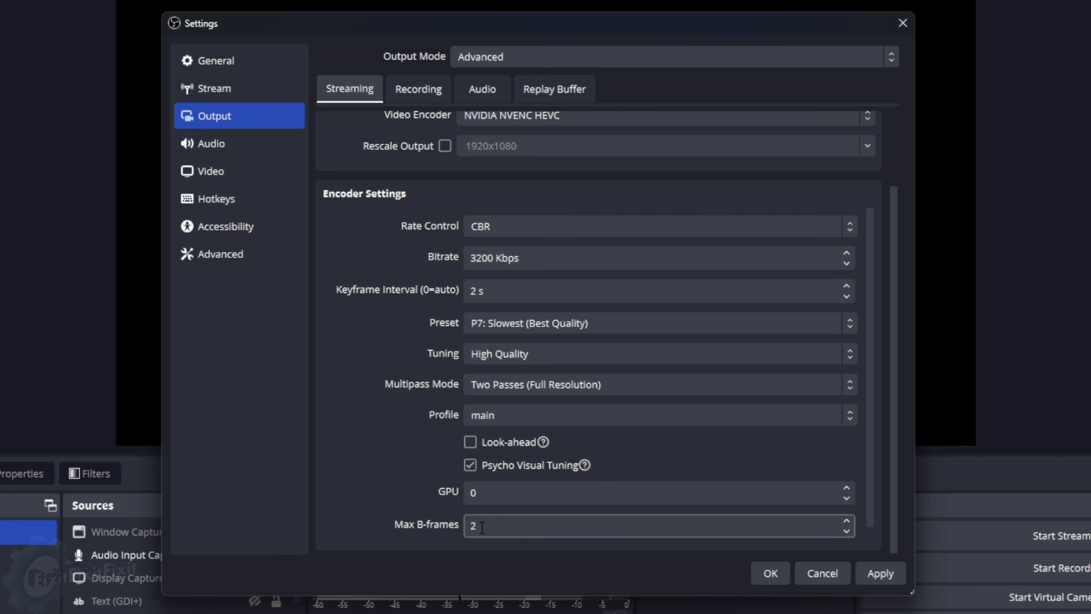
pyautogui.click(511, 524)
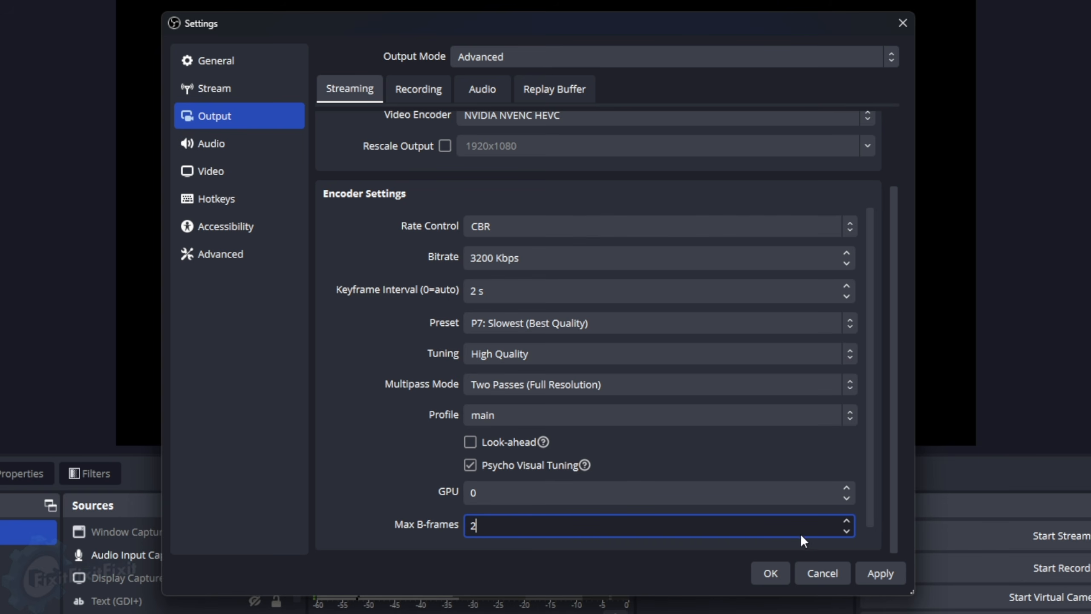
pyautogui.click(872, 571)
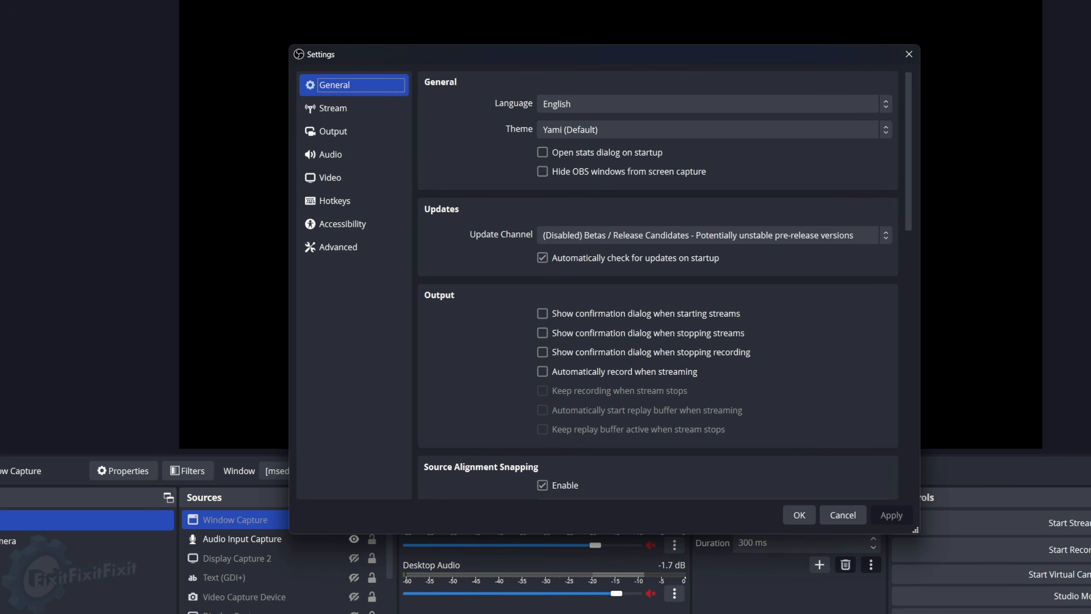
# - In the advanced network settings, bind the connection to the IP [Wi-Fi 2] 192.168.1.158
pyautogui.click(360, 249)
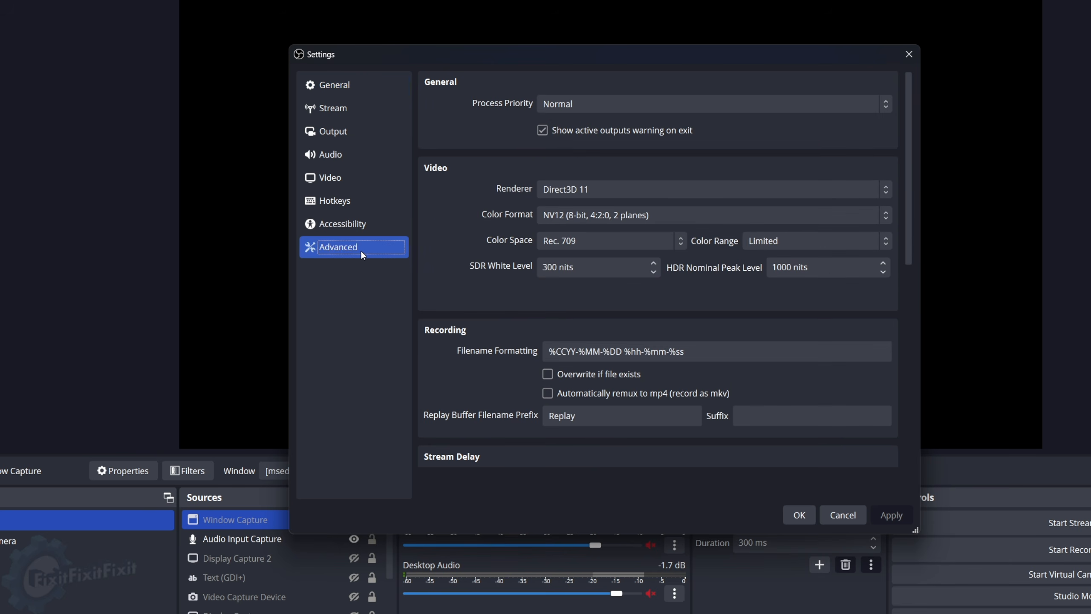
pyautogui.scroll(-10, 696, 241)
pyautogui.scroll(-1, 666, 251)
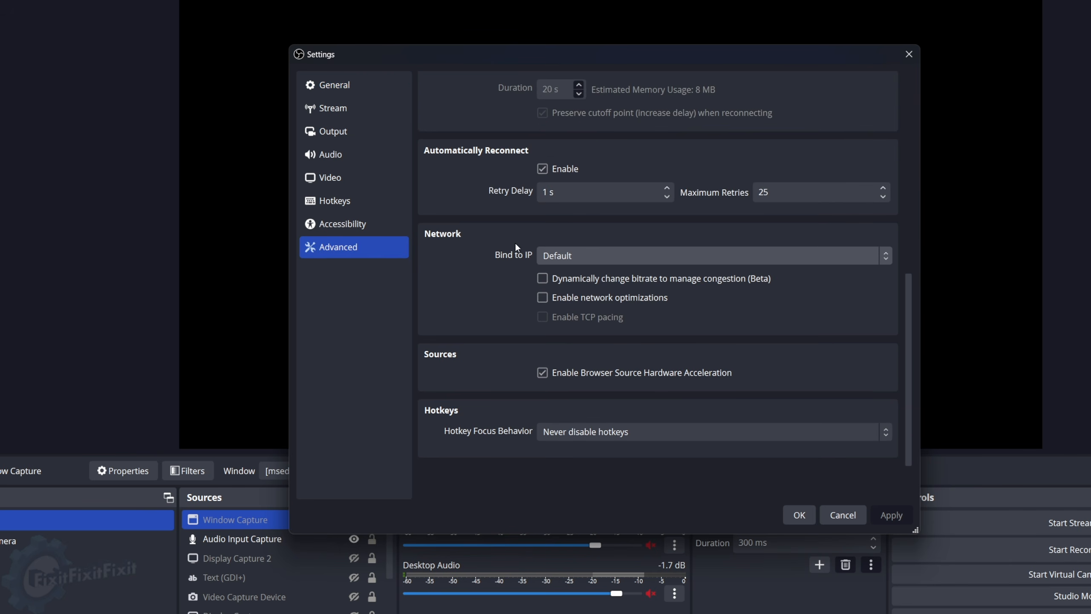
pyautogui.click(571, 258)
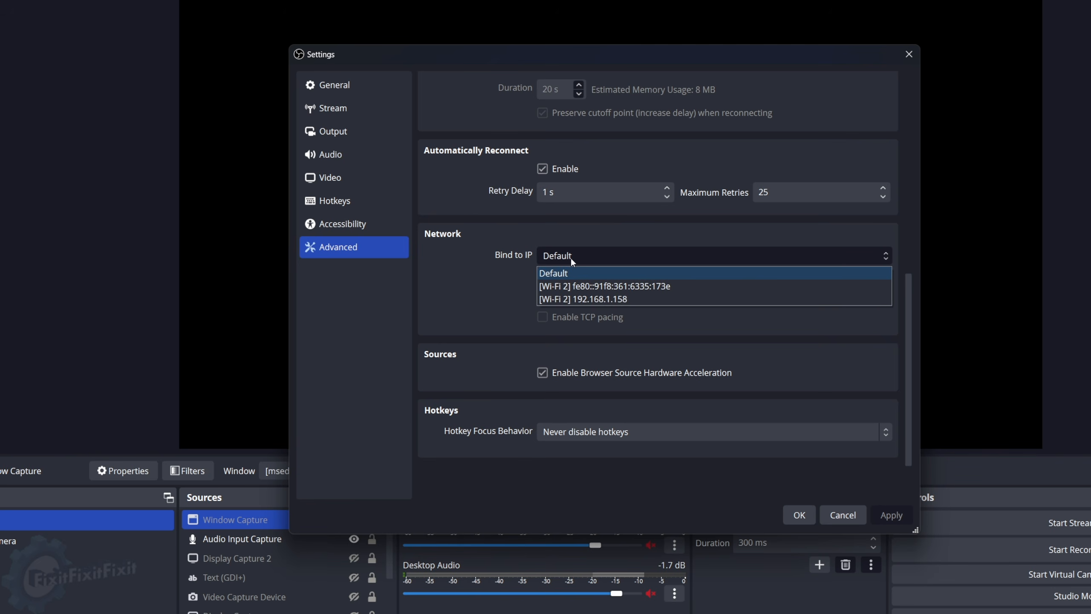
pyautogui.click(576, 300)
# - Enable dynamic bitrate changes for congestion, network optimizations and TCP pacing, then apply and close the settings
pyautogui.click(543, 279)
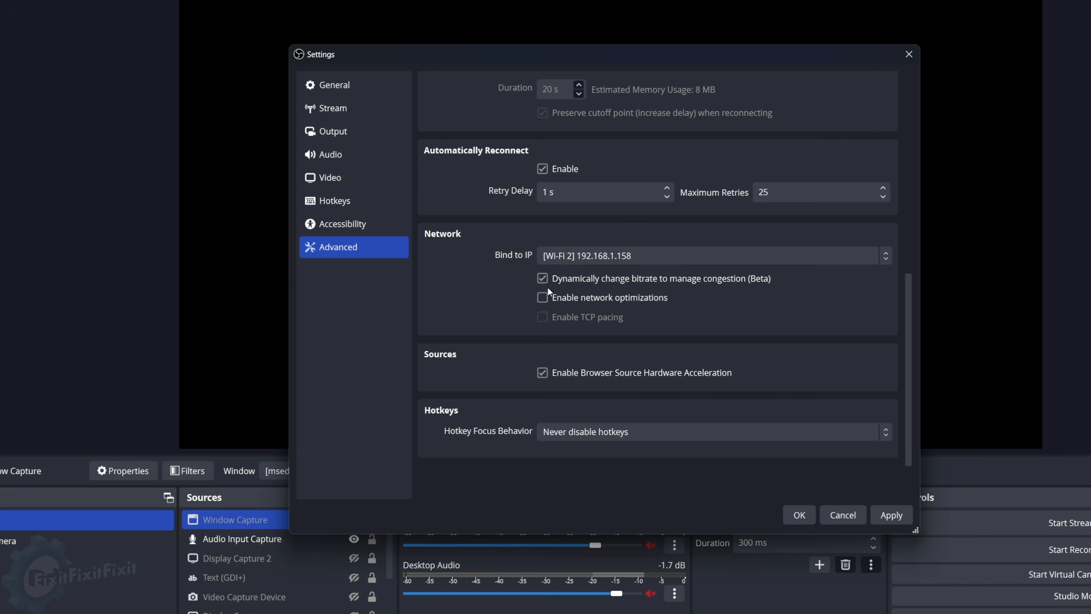
pyautogui.click(543, 297)
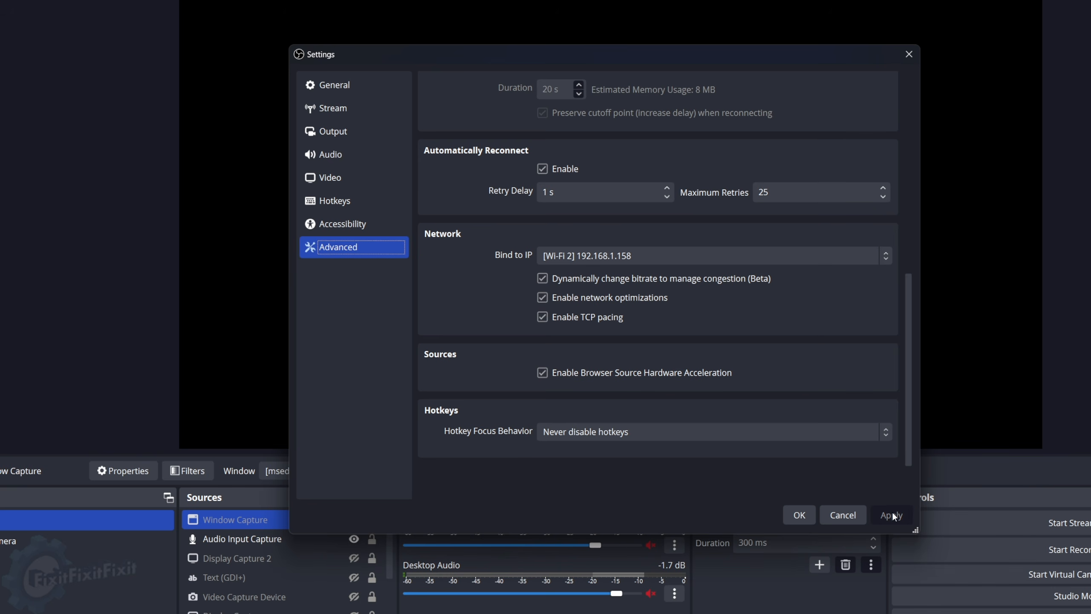
pyautogui.click(796, 516)
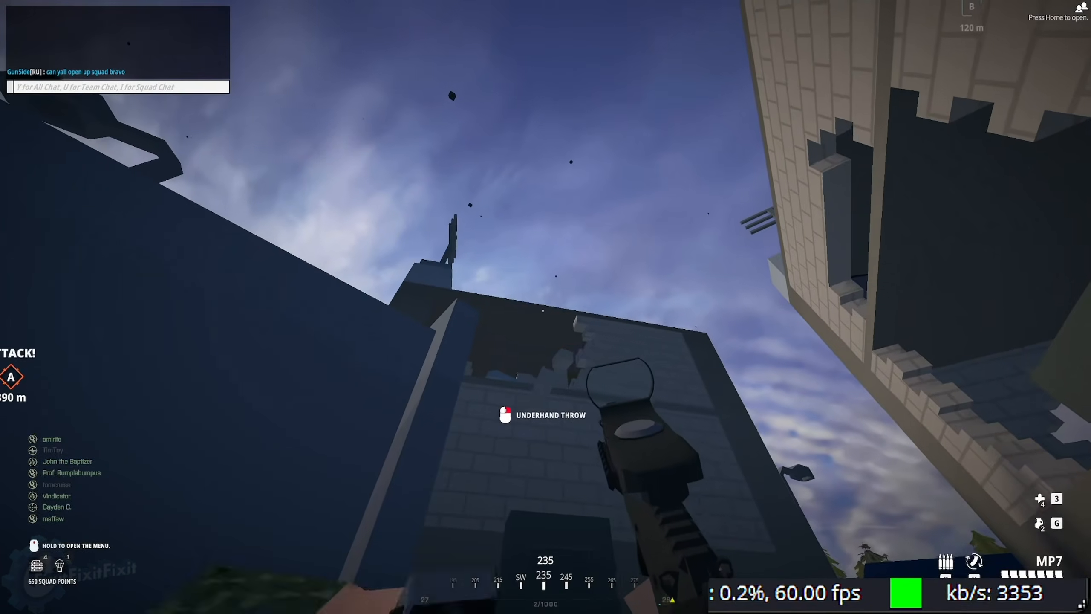
pyautogui.press('g')
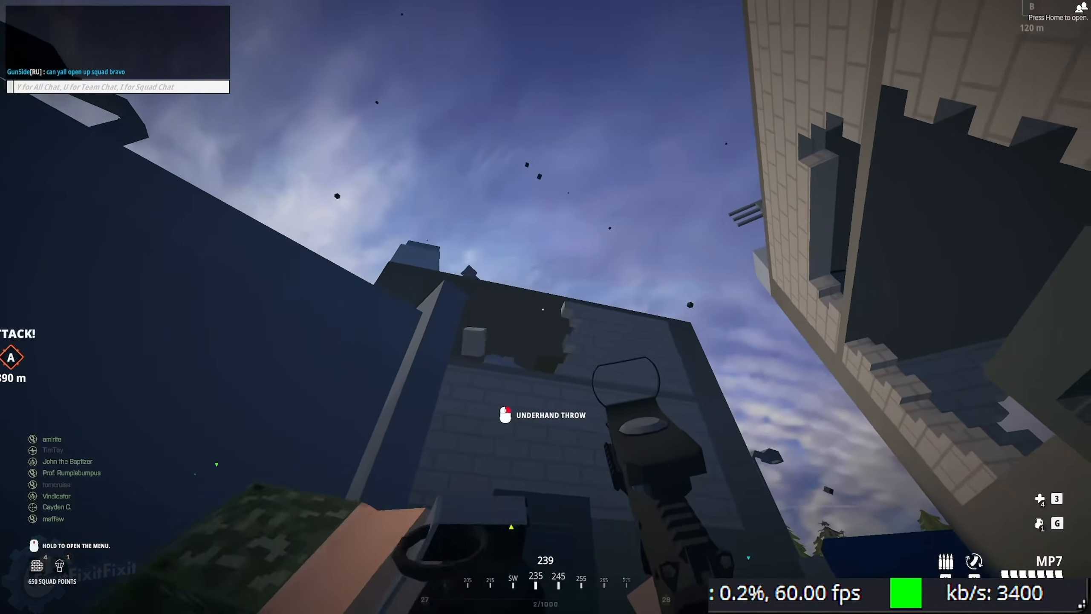
pyautogui.press('g')
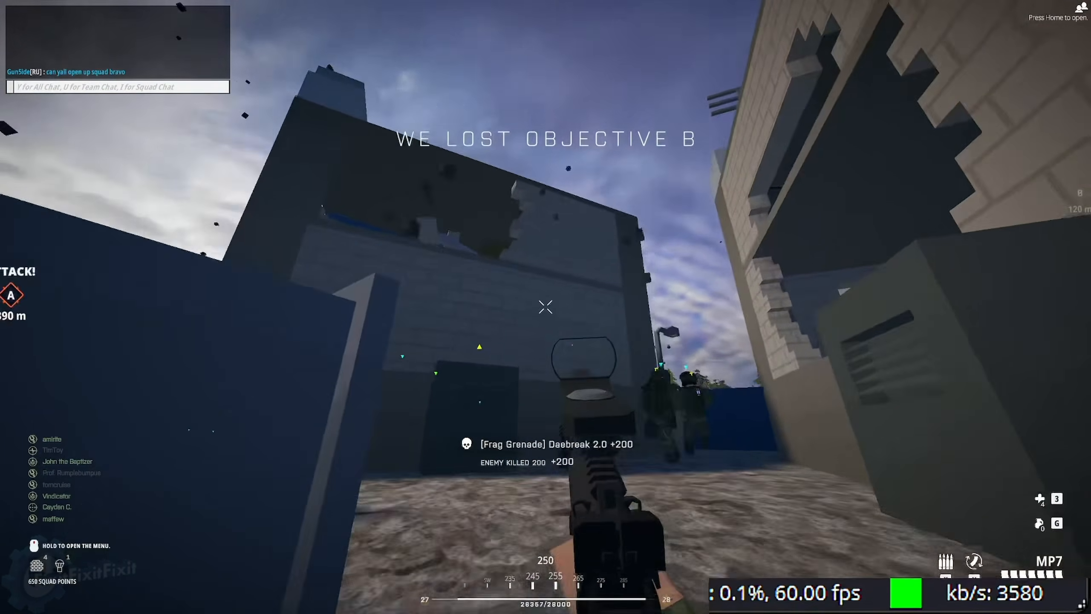
pyautogui.press('4')
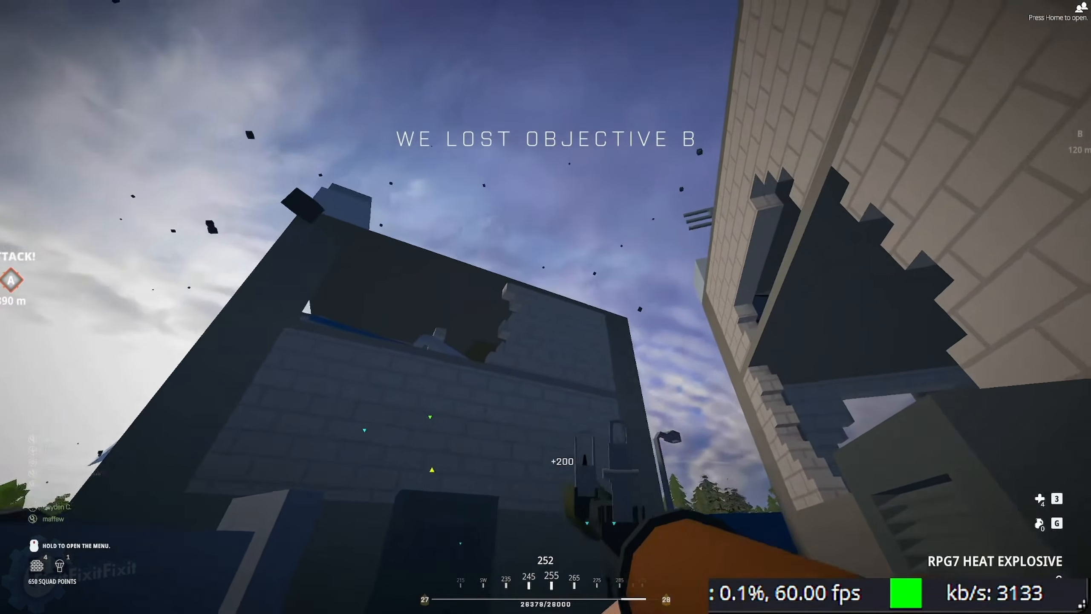
pyautogui.rightClick(546, 307)
pyautogui.click(546, 306)
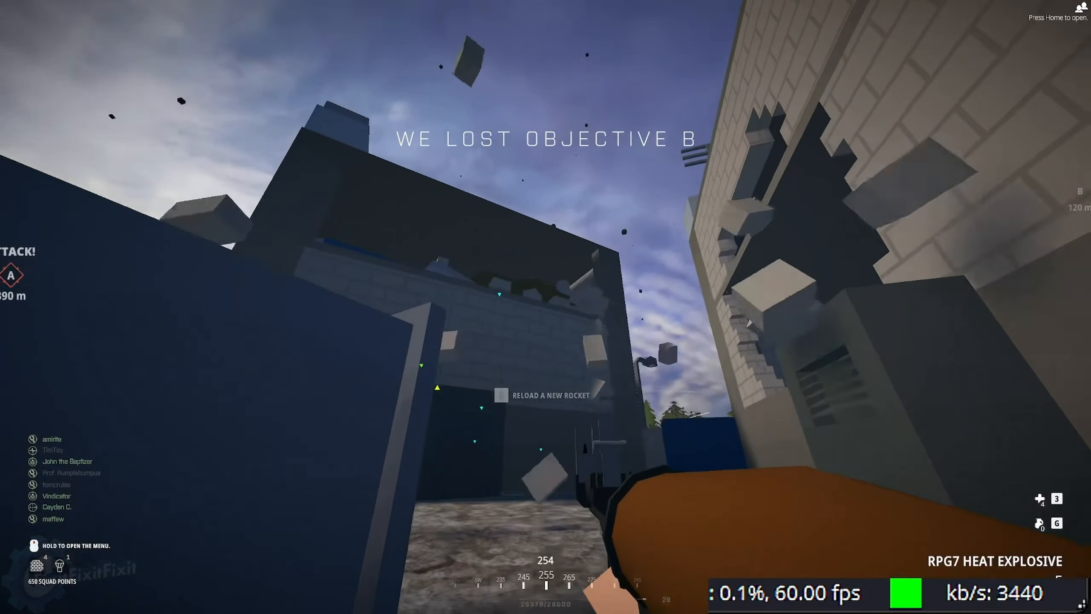
pyautogui.press('r')
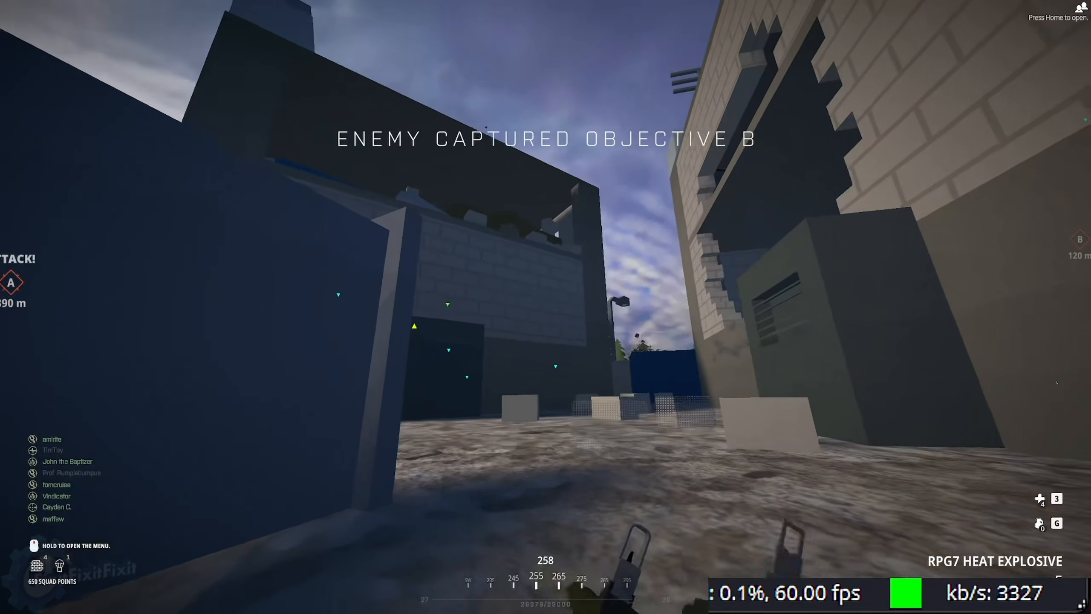
pyautogui.press('w')
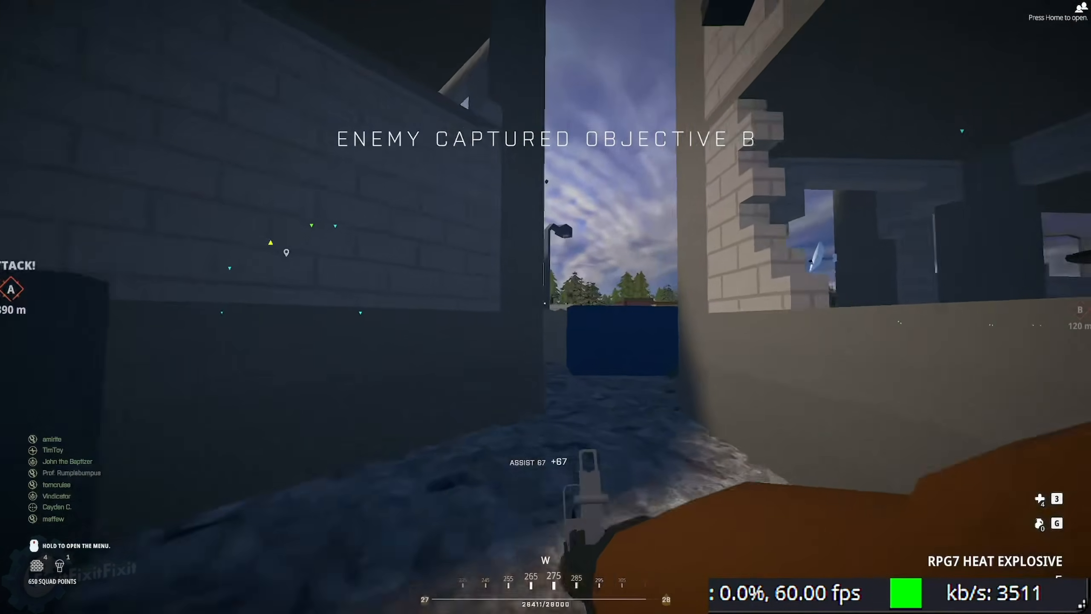
pyautogui.press('w')
pyautogui.rightClick(546, 307)
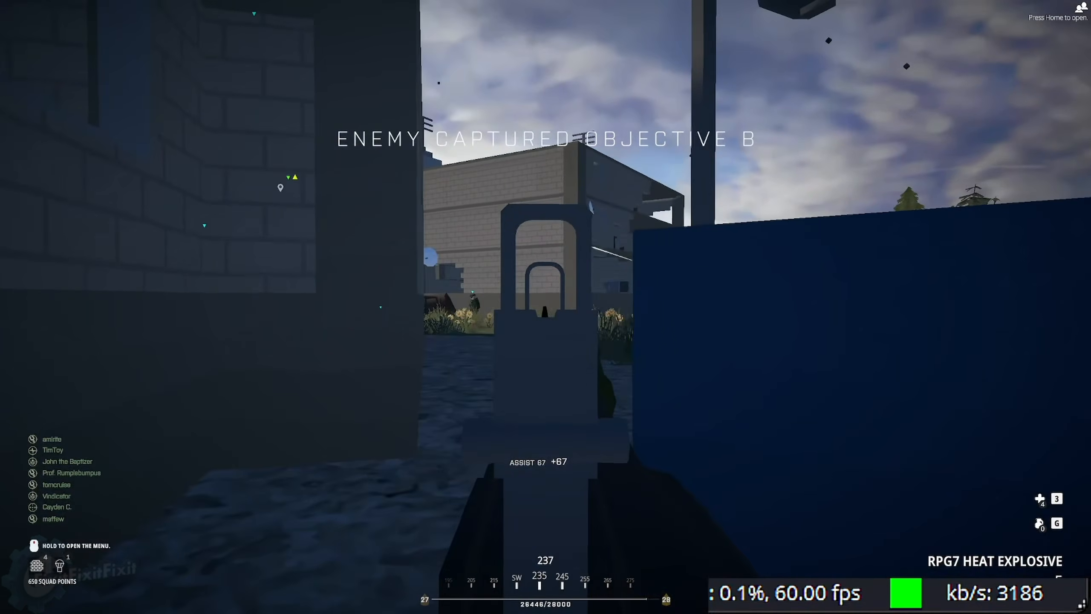
pyautogui.click(545, 307)
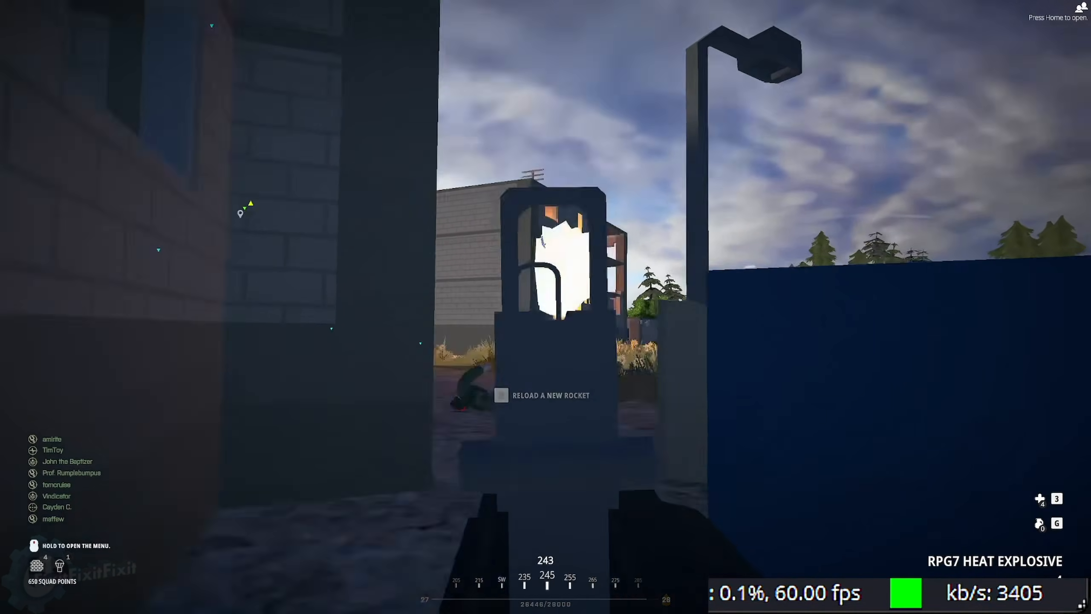
pyautogui.press('w')
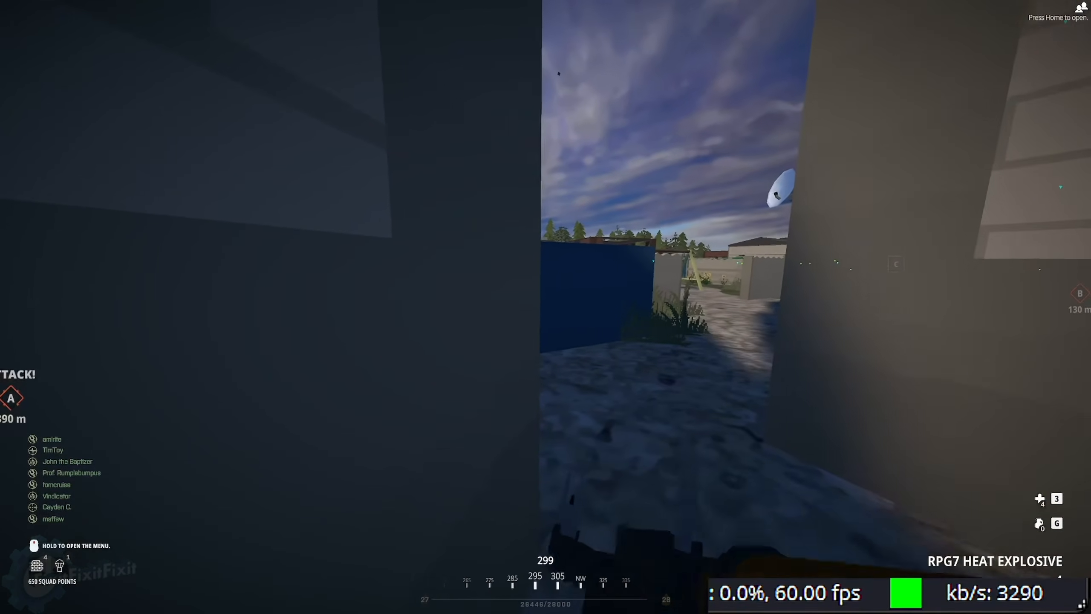
pyautogui.press('r')
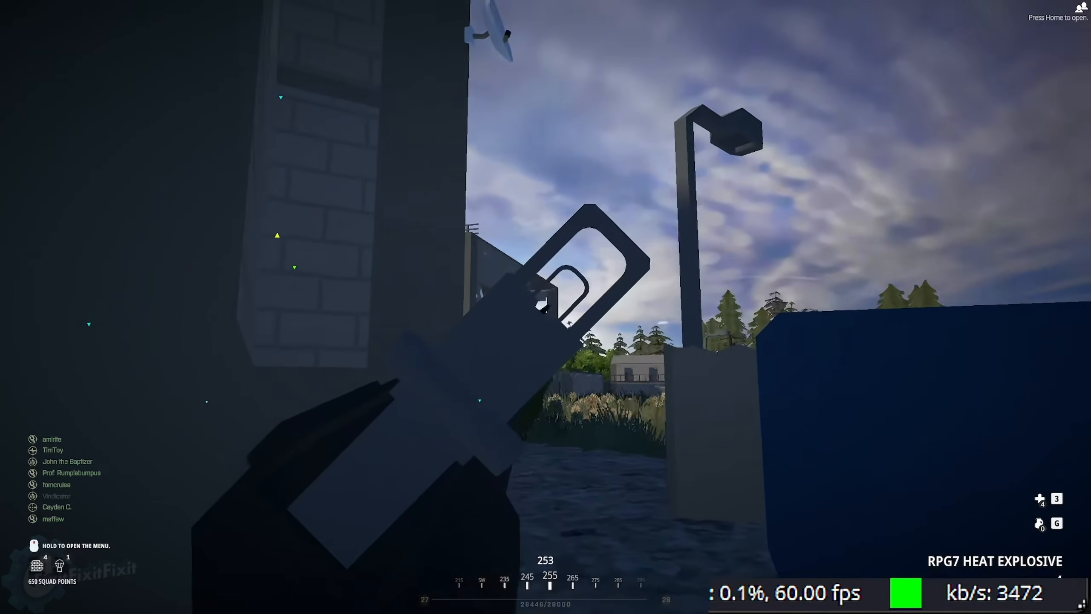
pyautogui.click(546, 307)
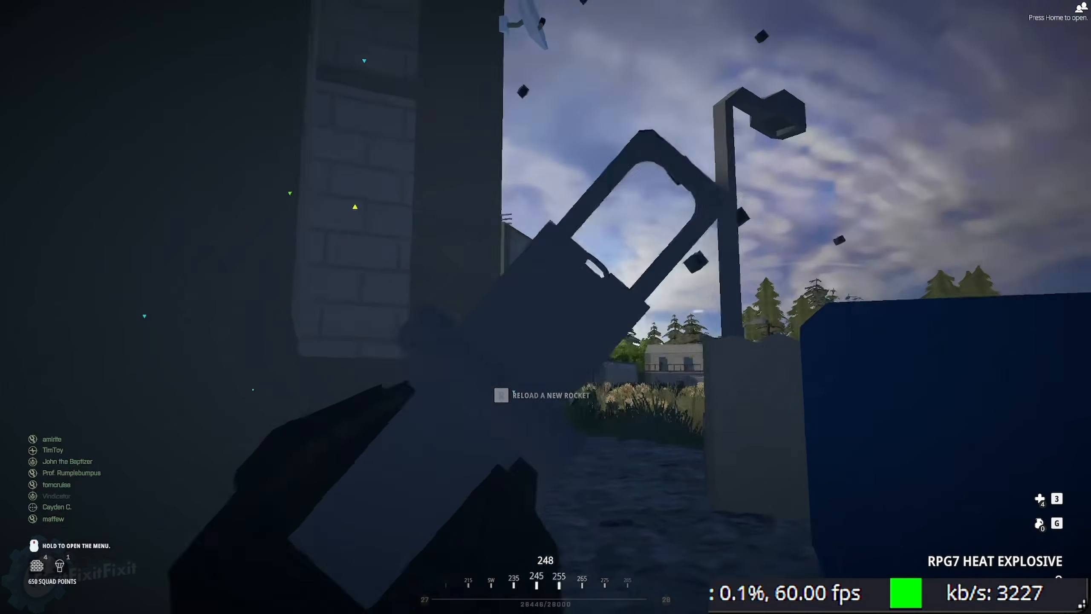
pyautogui.press('w')
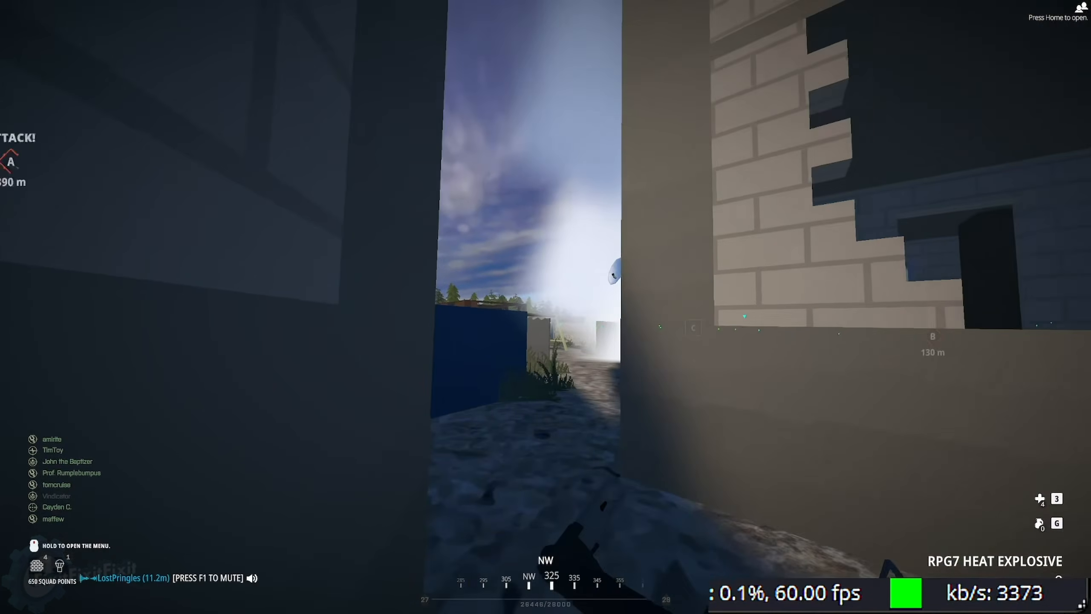
pyautogui.press('w')
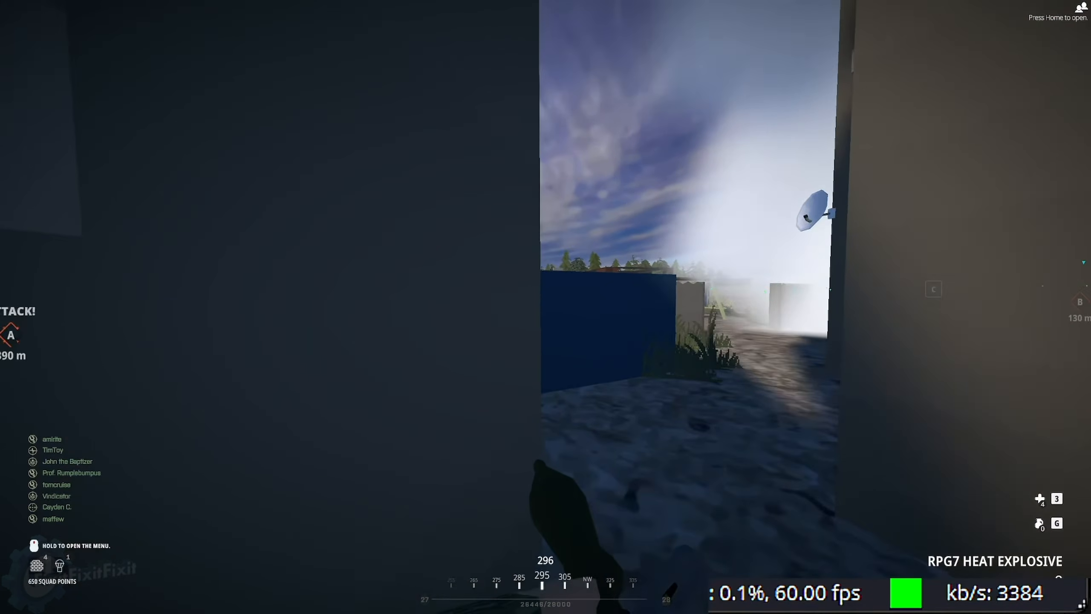
pyautogui.press('w')
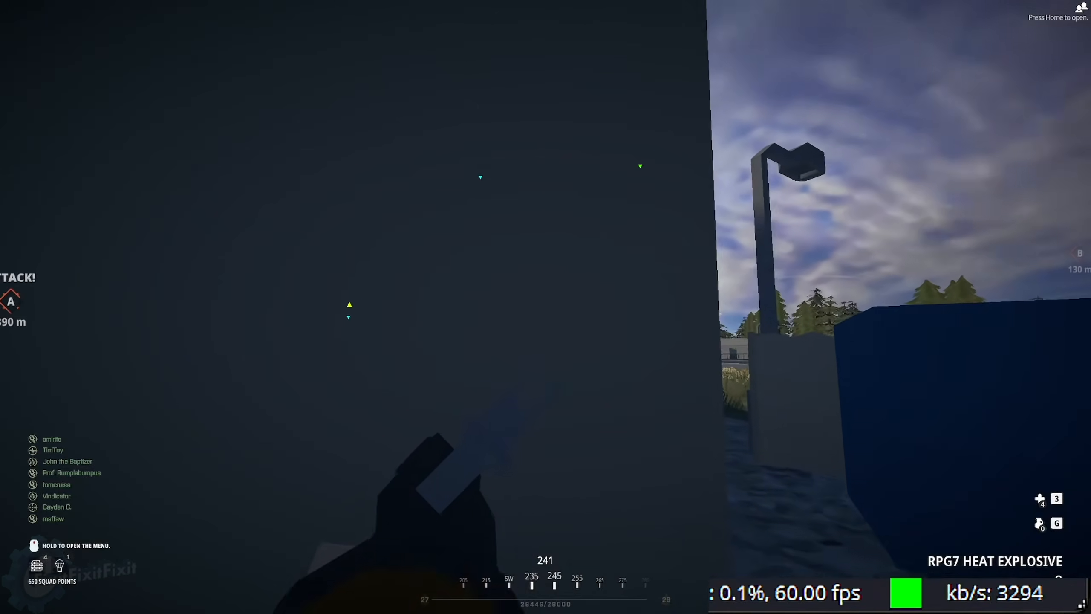
pyautogui.press('w')
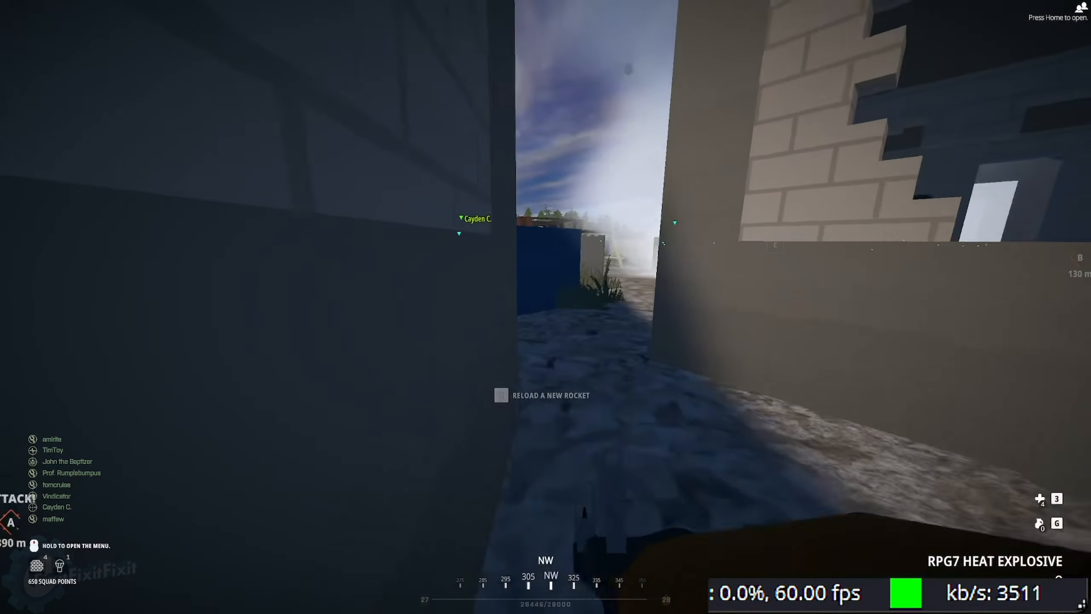
pyautogui.press('1')
pyautogui.press('w')
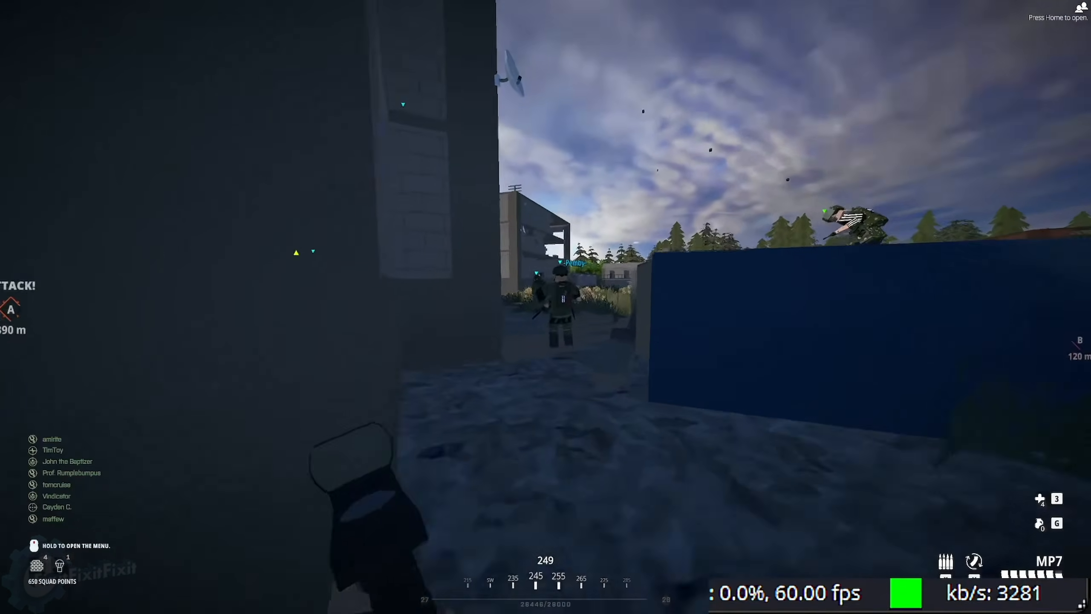
pyautogui.press('w')
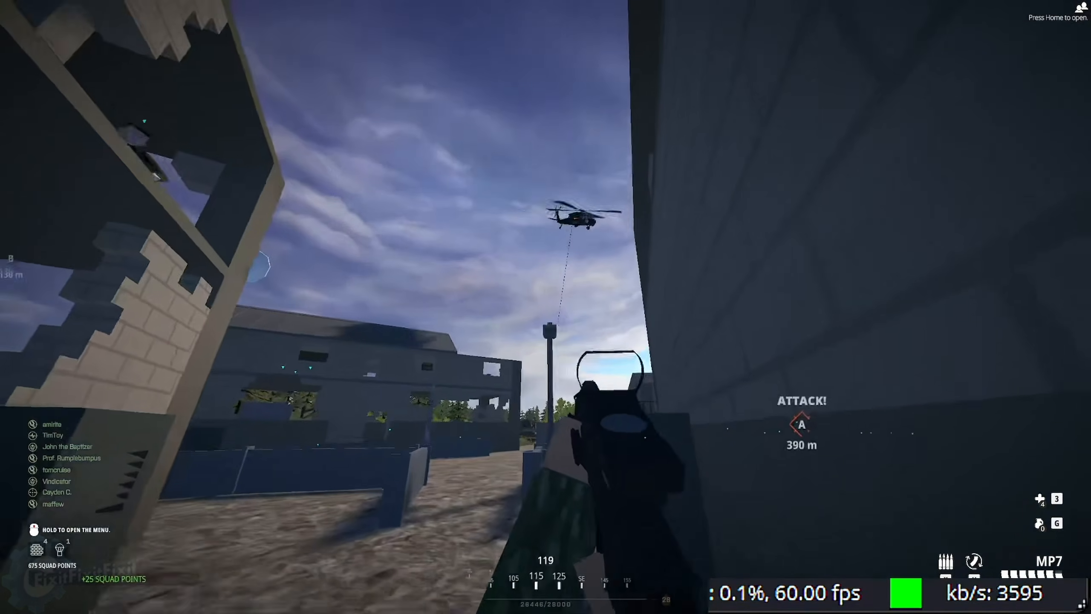
pyautogui.press('4')
pyautogui.press('w')
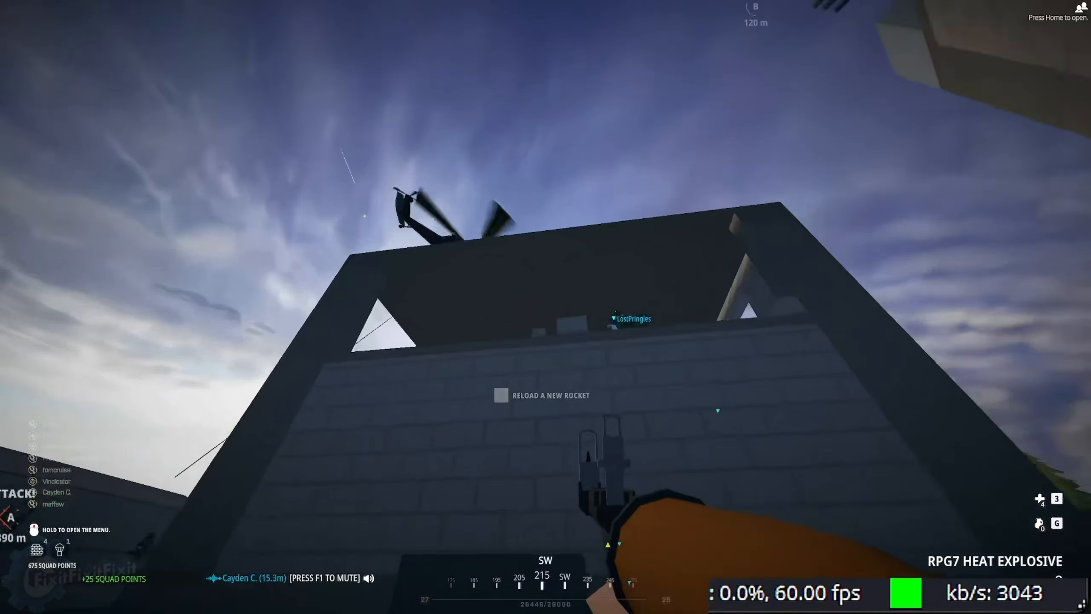
pyautogui.press('w')
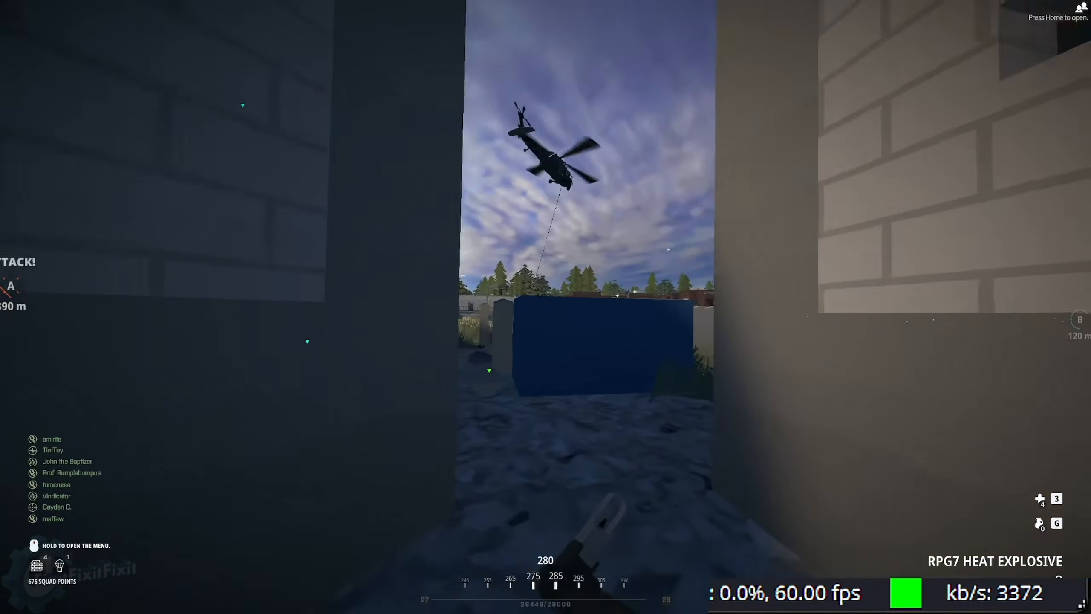
pyautogui.press('w')
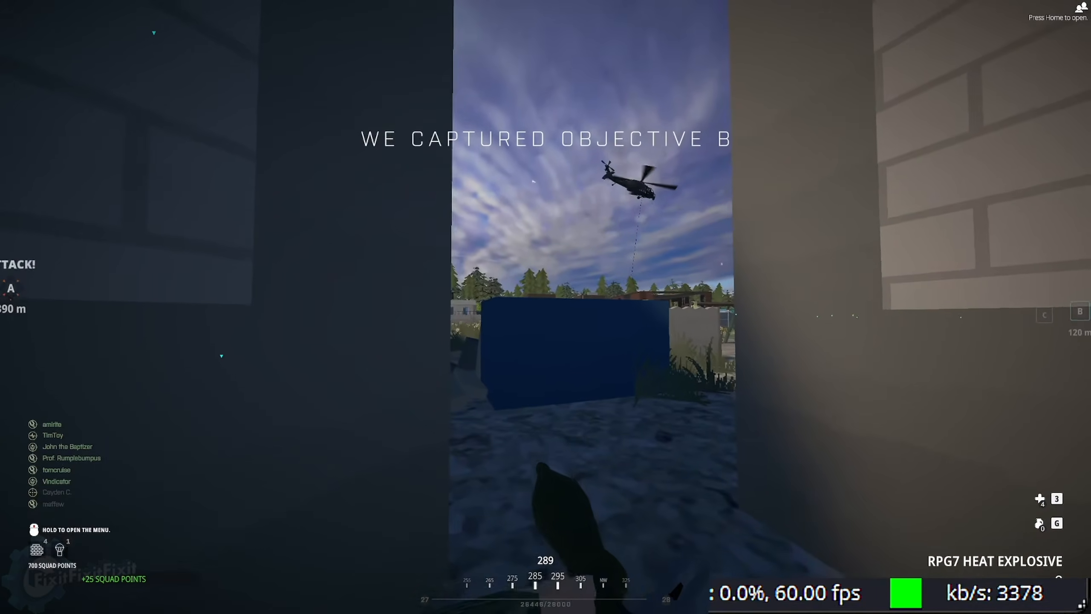
pyautogui.press('w')
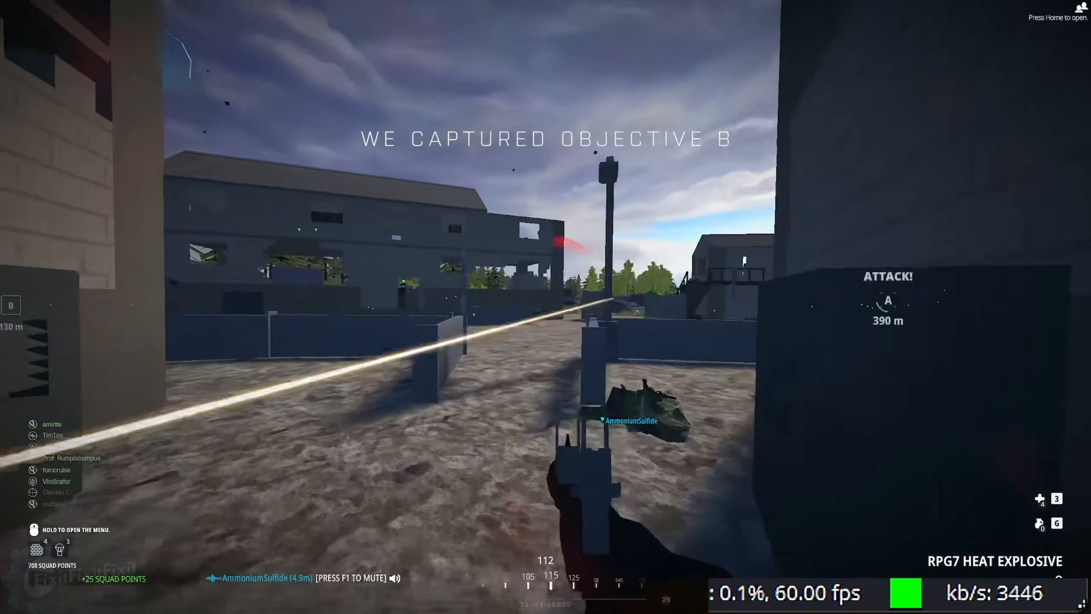